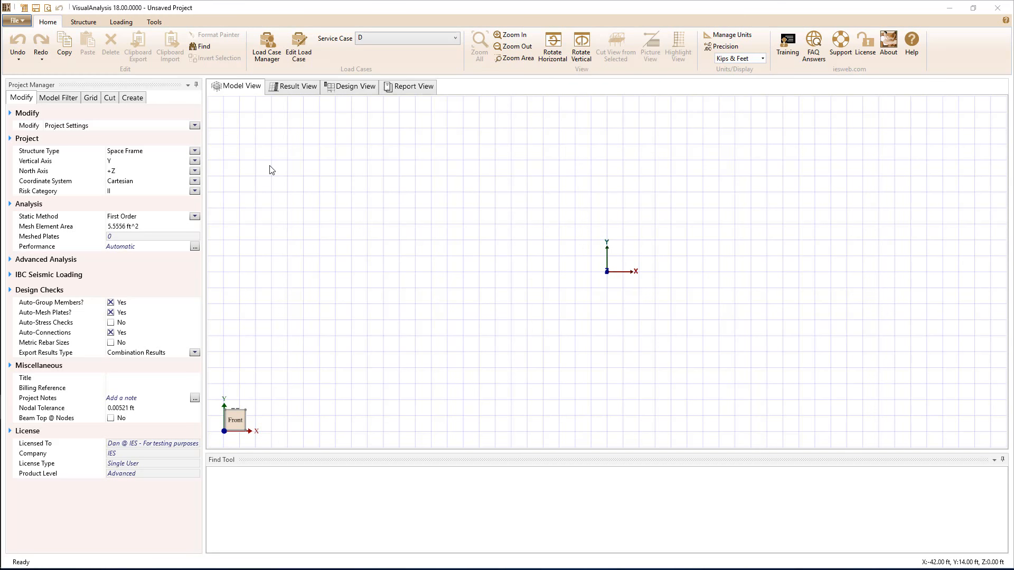
- Set the project's structure type to Plane Frame
{"action": "left_click", "coordinate": [194, 151]}
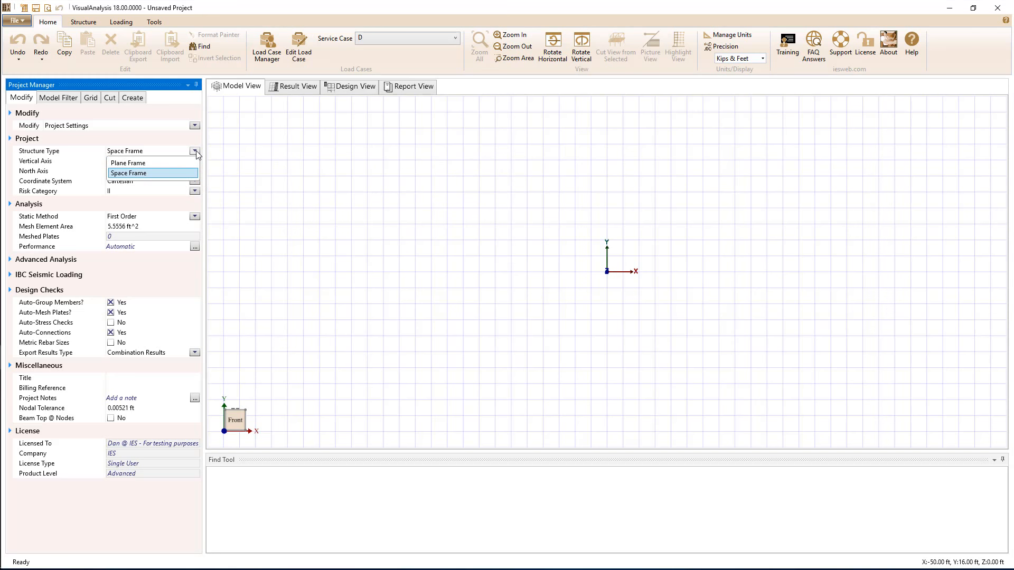
{"action": "left_click", "coordinate": [154, 164]}
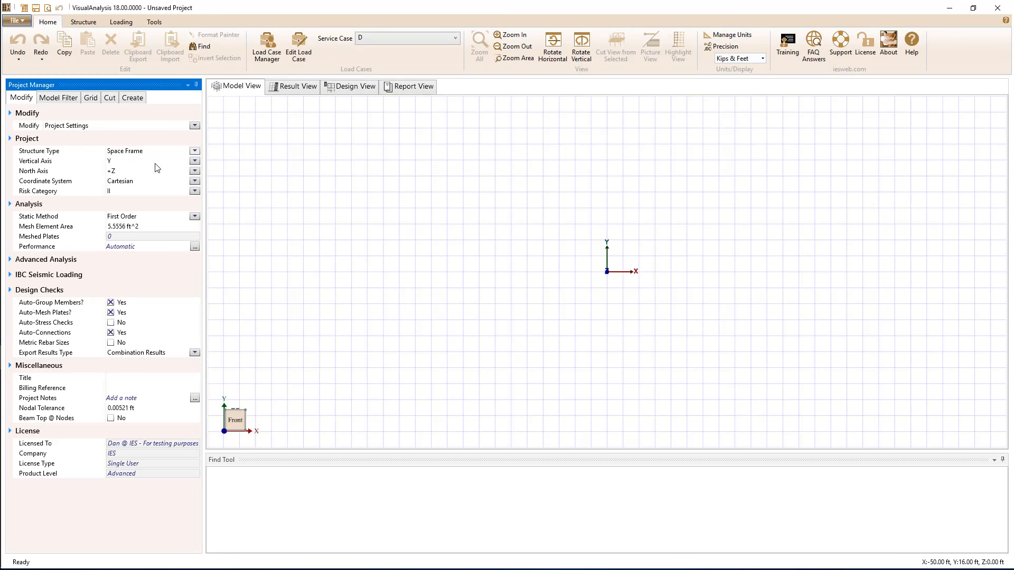
- Draw a portal frame 18 ft wide and 16 ft high, with a diagonal brace from the lower-left to the upper-right node
{"action": "mouse_move", "coordinate": [543, 271]}
{"action": "left_mouse_down"}
{"action": "mouse_move", "coordinate": [544, 146]}
{"action": "mouse_move", "coordinate": [687, 144]}
{"action": "mouse_move", "coordinate": [705, 325]}
{"action": "mouse_move", "coordinate": [687, 271]}
{"action": "left_mouse_up"}
{"action": "left_click", "coordinate": [543, 273]}
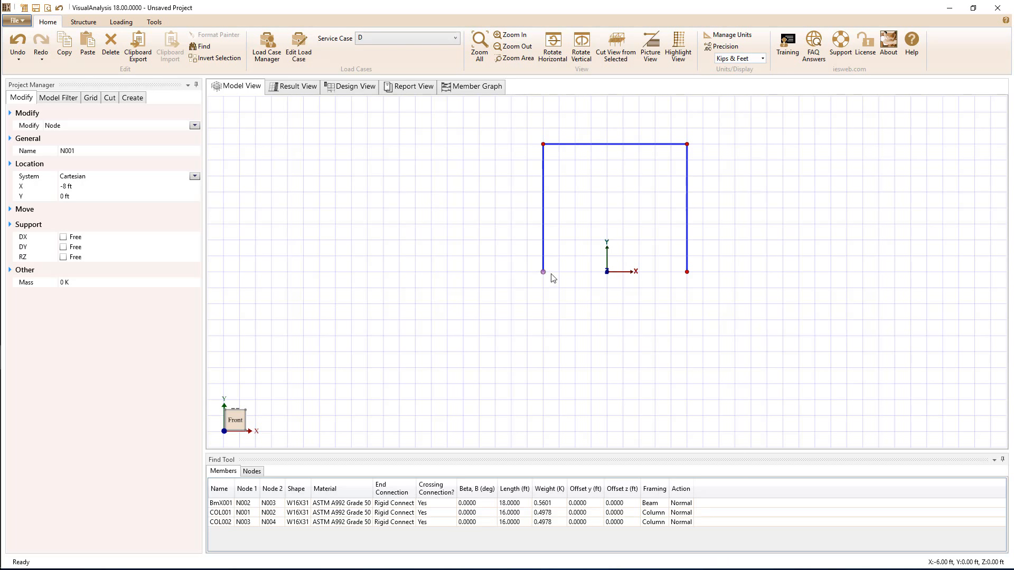
{"action": "left_click_drag", "start_coordinate": [544, 273], "coordinate": [688, 150]}
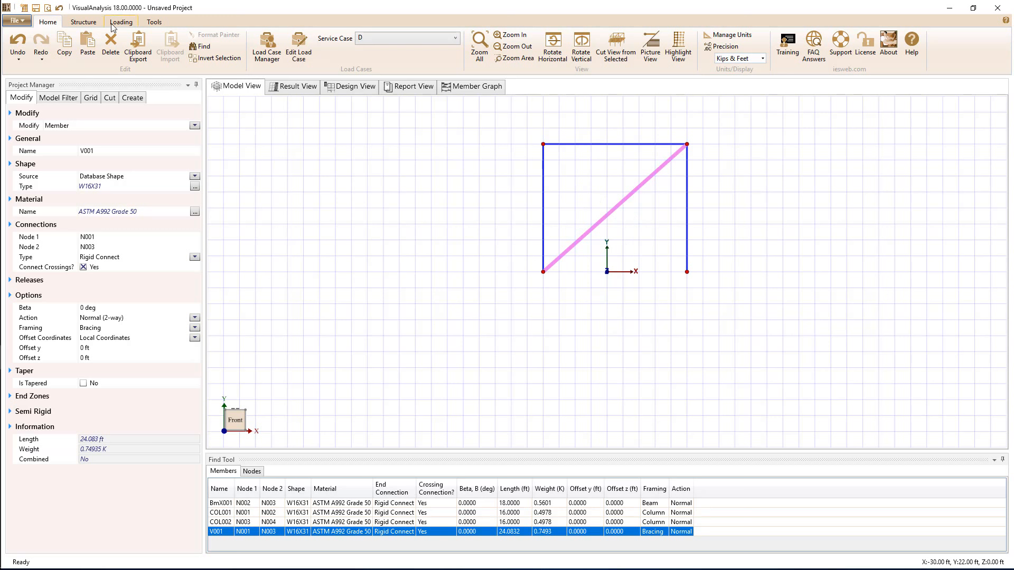
- Draw a triangular plate between the two column bases and a lower point at X 0 ft, Y -10 ft
{"action": "left_click", "coordinate": [84, 24]}
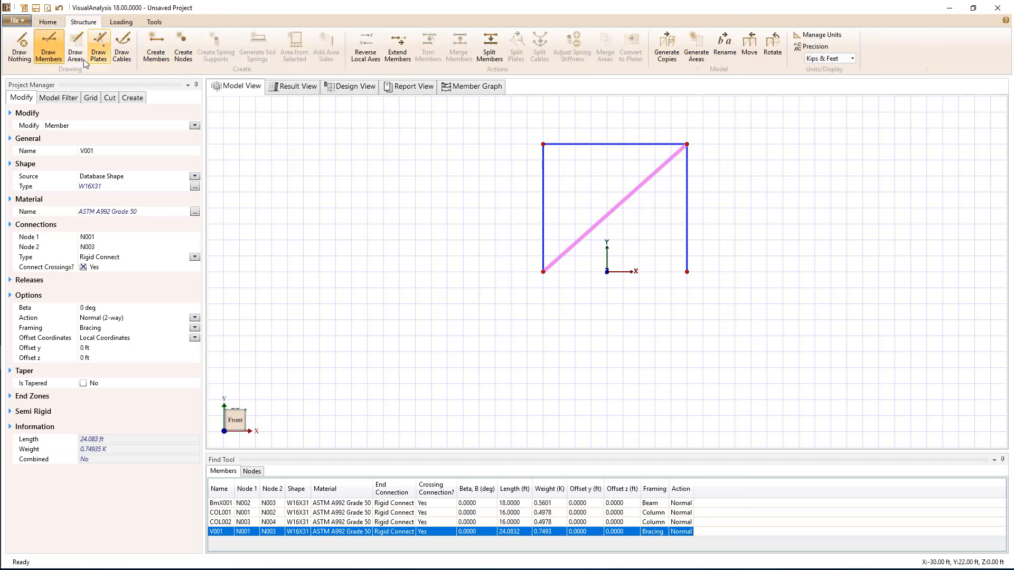
{"action": "left_click", "coordinate": [99, 49]}
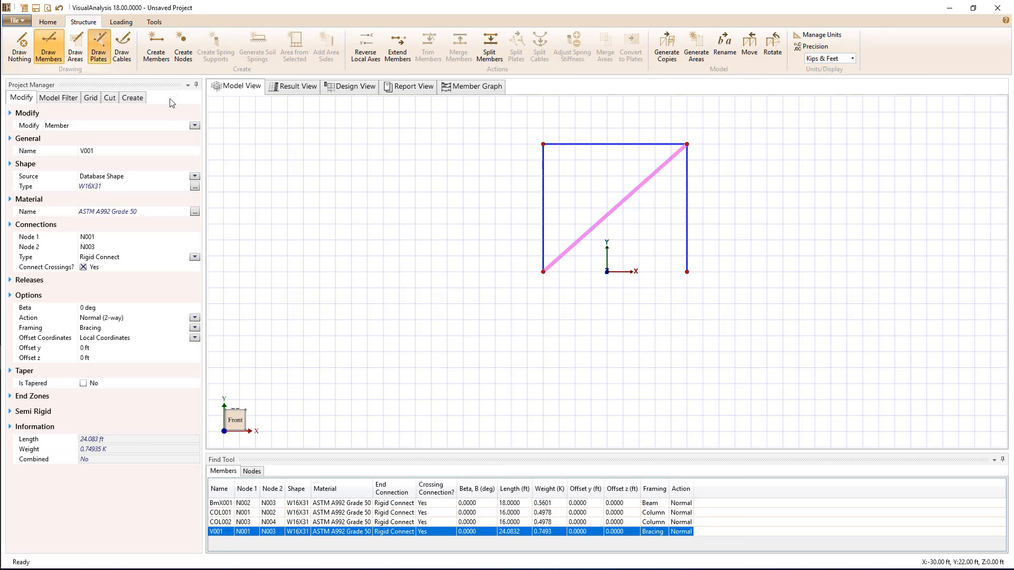
{"action": "left_click", "coordinate": [543, 272]}
{"action": "left_click", "coordinate": [681, 275]}
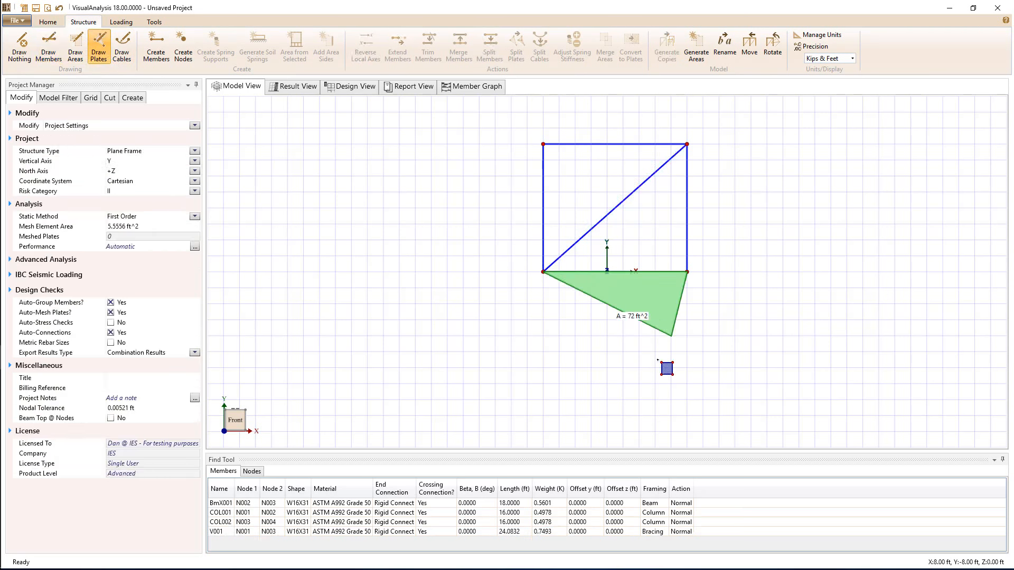
{"action": "left_click", "coordinate": [616, 358]}
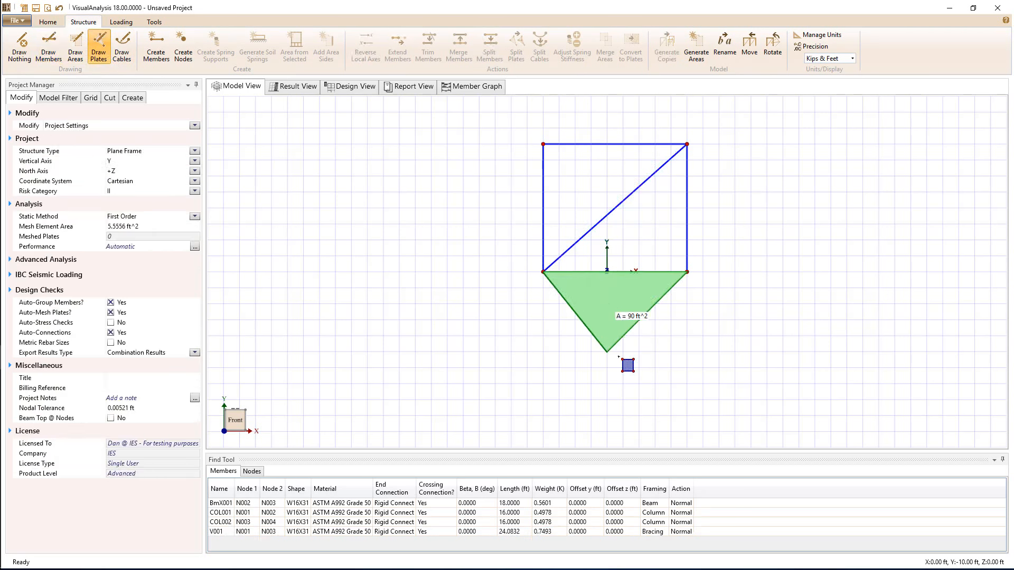
{"action": "left_click", "coordinate": [553, 279]}
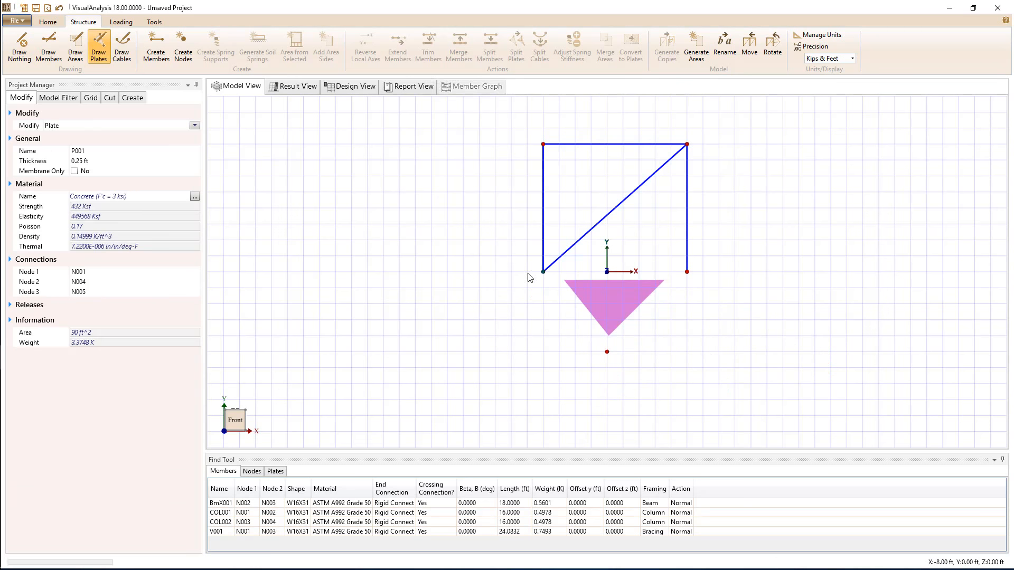
{"action": "key", "text": "Escape"}
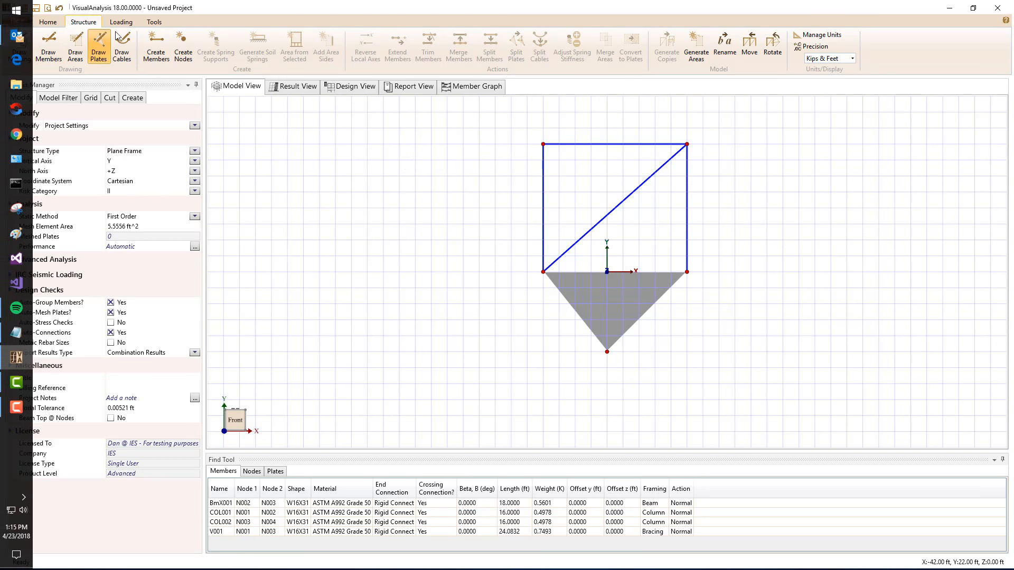
- Preview the model printout with the Fill Page option, and close the preview
{"action": "left_click", "coordinate": [23, 21]}
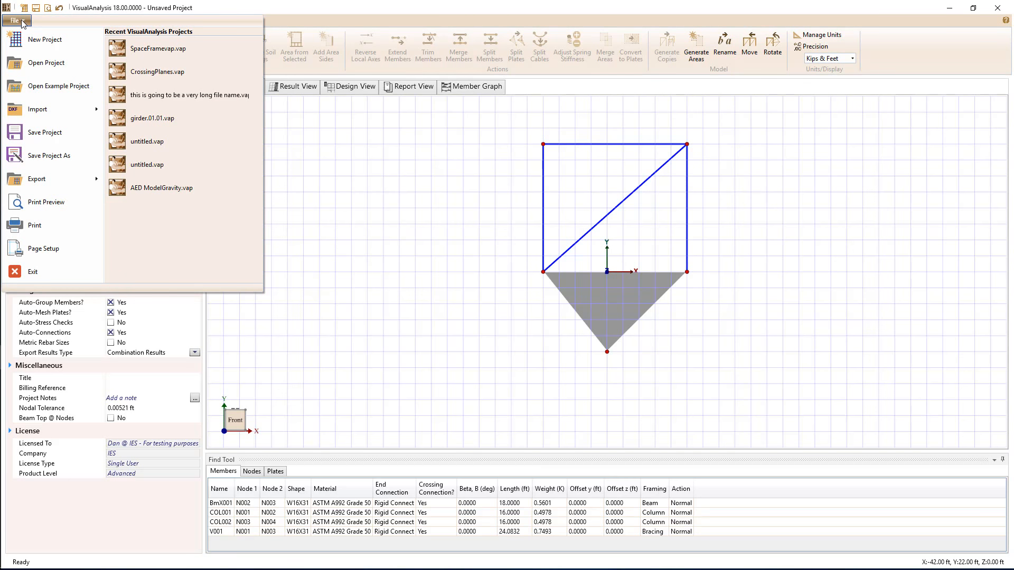
{"action": "left_click", "coordinate": [53, 203]}
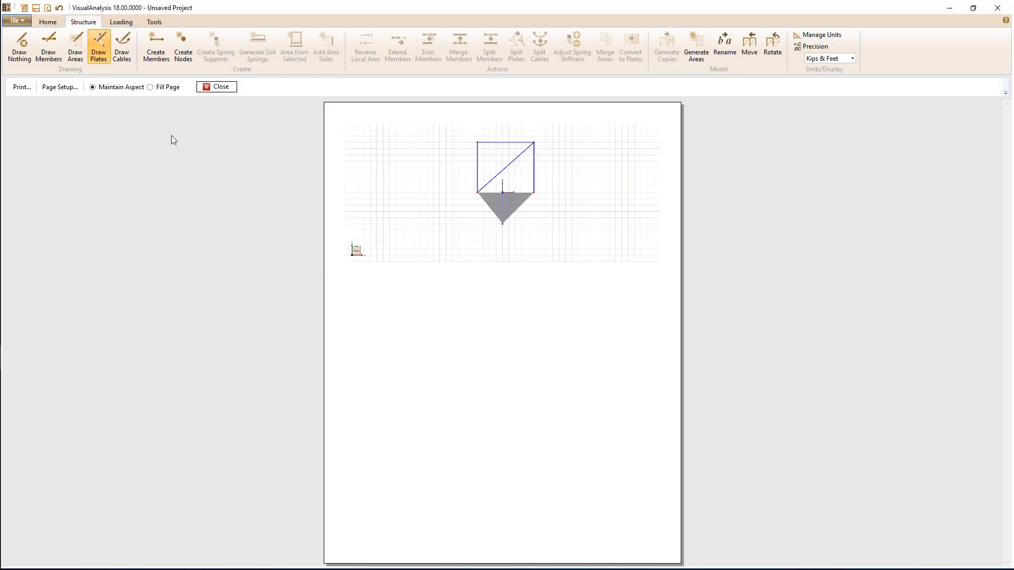
{"action": "left_click", "coordinate": [150, 87]}
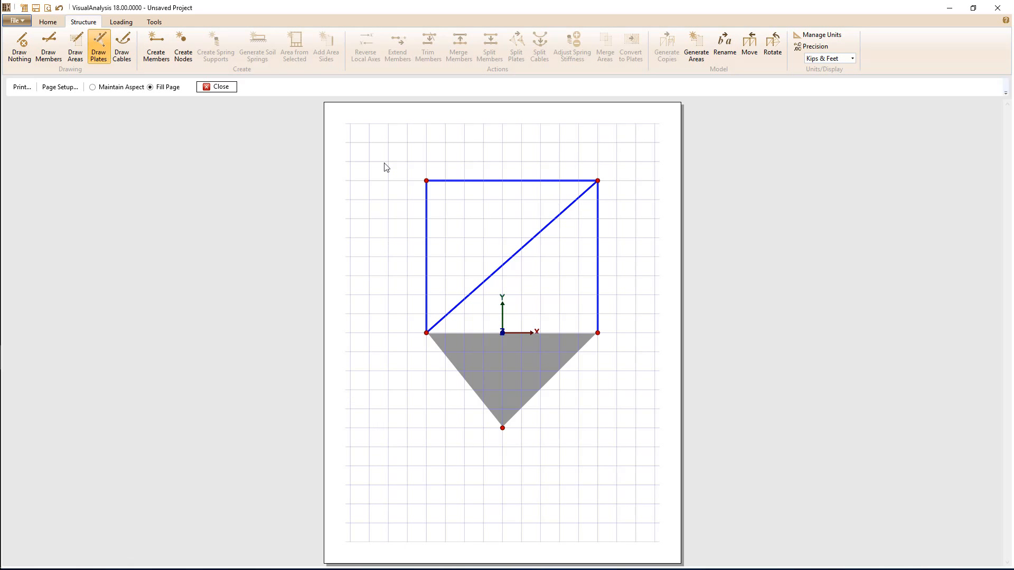
{"action": "left_click", "coordinate": [216, 88]}
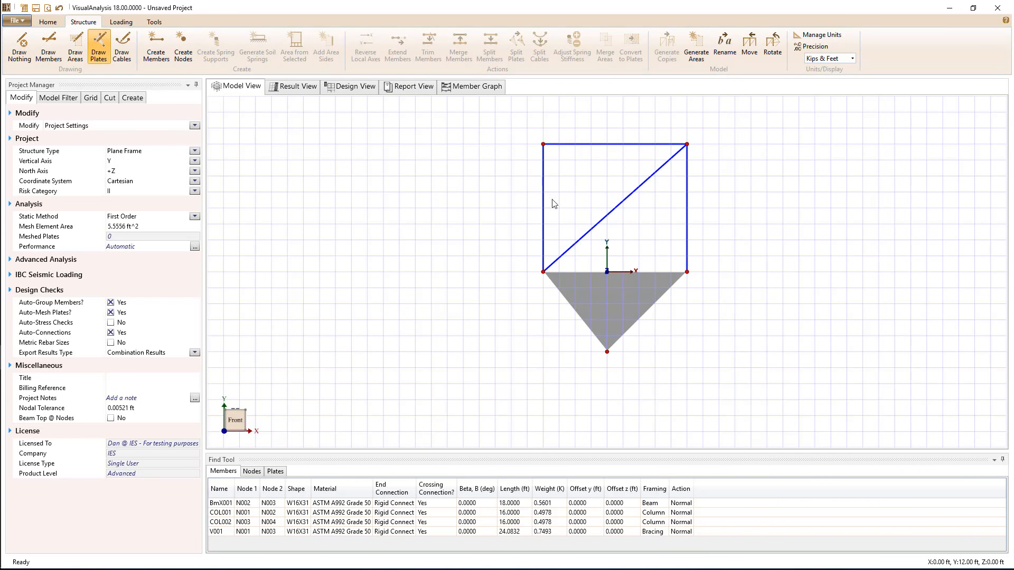
{"action": "left_click", "coordinate": [17, 21]}
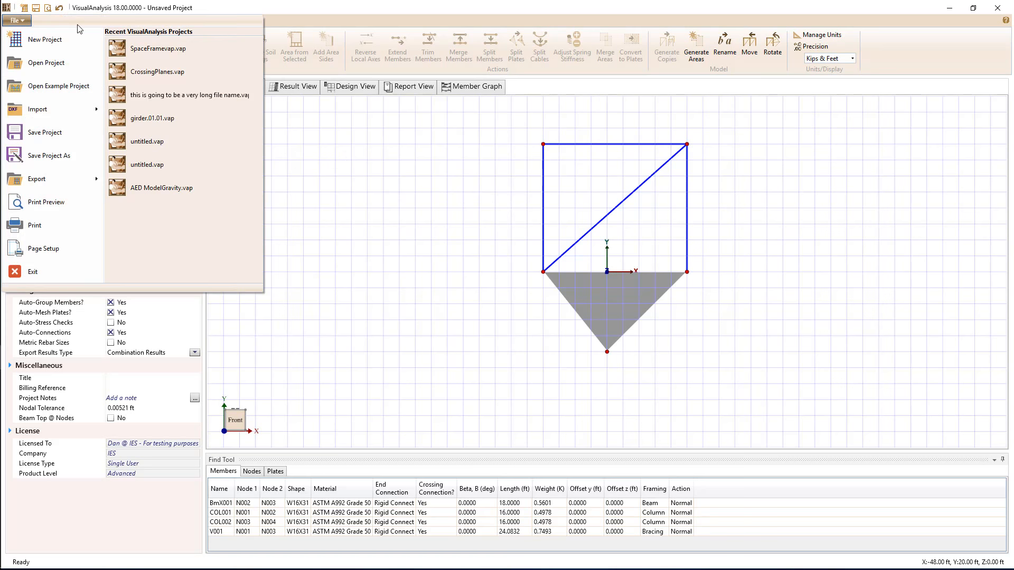
{"action": "mouse_move", "coordinate": [100, 112]}
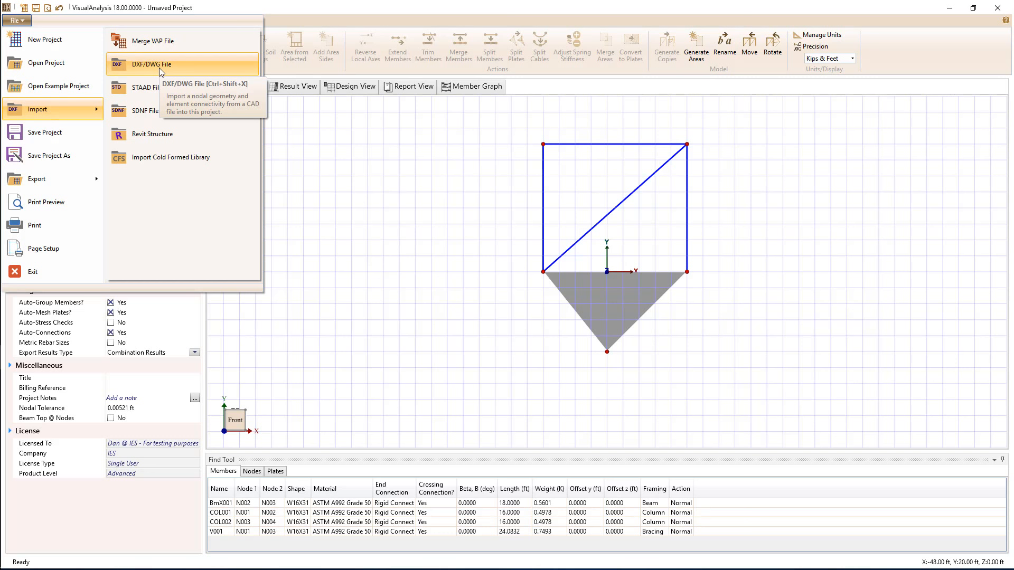
{"action": "left_click", "coordinate": [464, 199]}
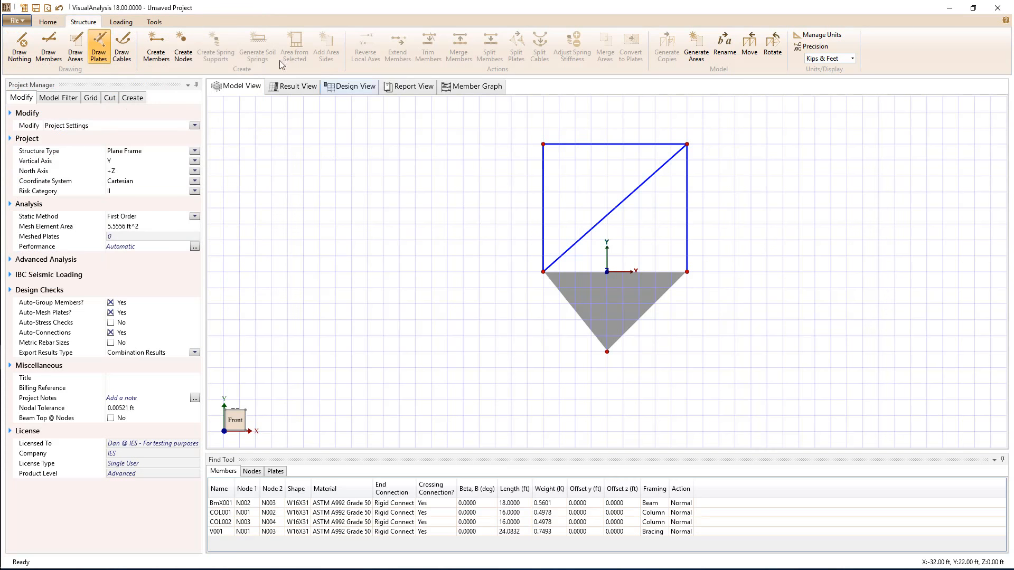
- Open the recent project CrossingPlanes.vap without saving the current project
{"action": "left_click", "coordinate": [16, 20]}
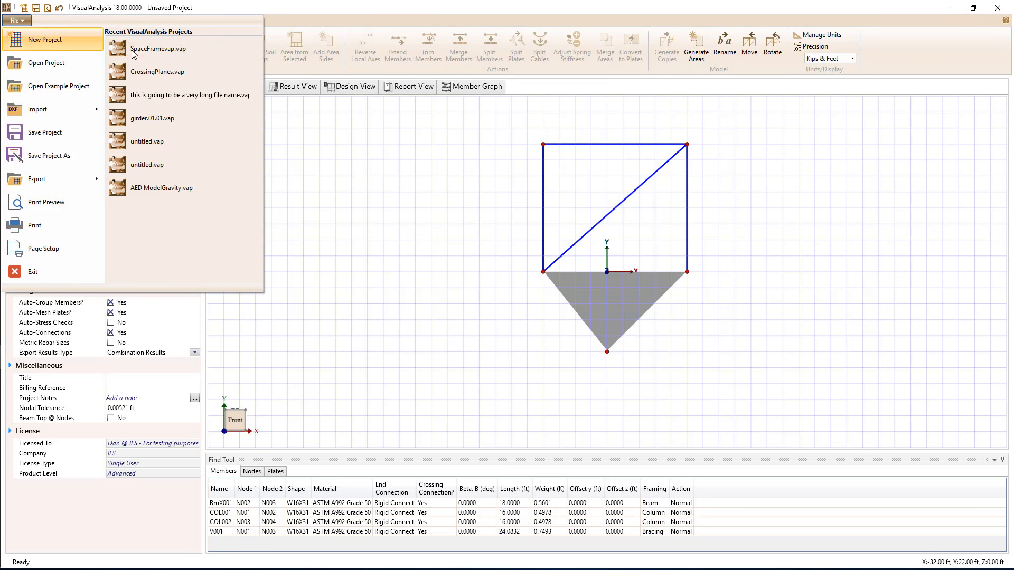
{"action": "left_click", "coordinate": [154, 72]}
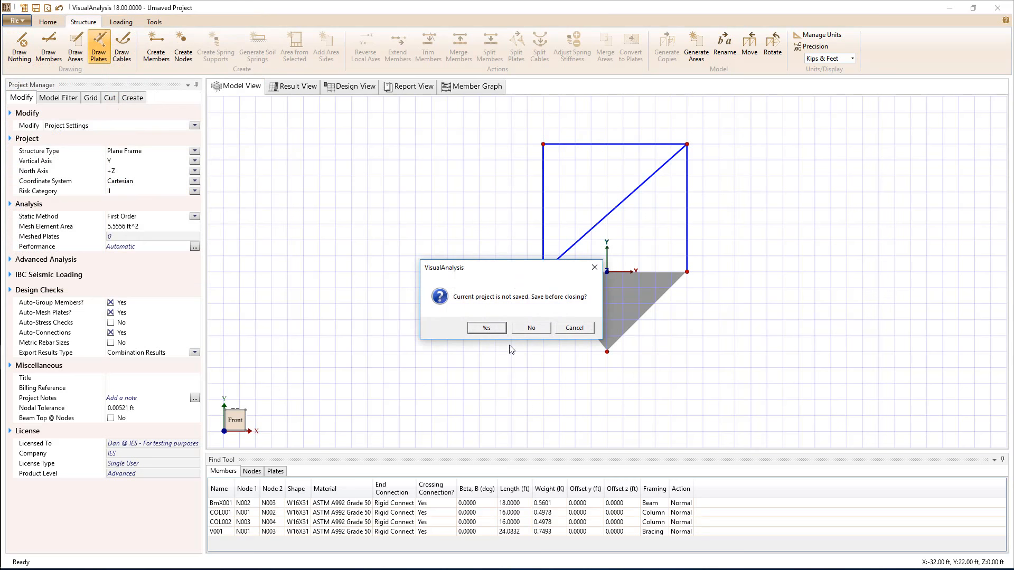
{"action": "left_click", "coordinate": [532, 327]}
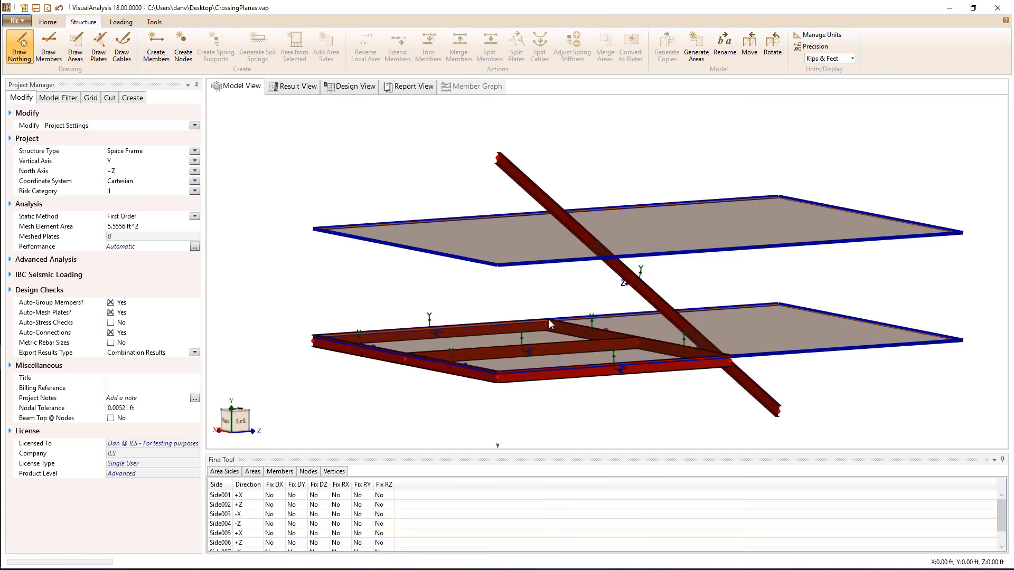
- Split the long diagonal member V001 using the Crossing Planes method
{"action": "left_click", "coordinate": [777, 408]}
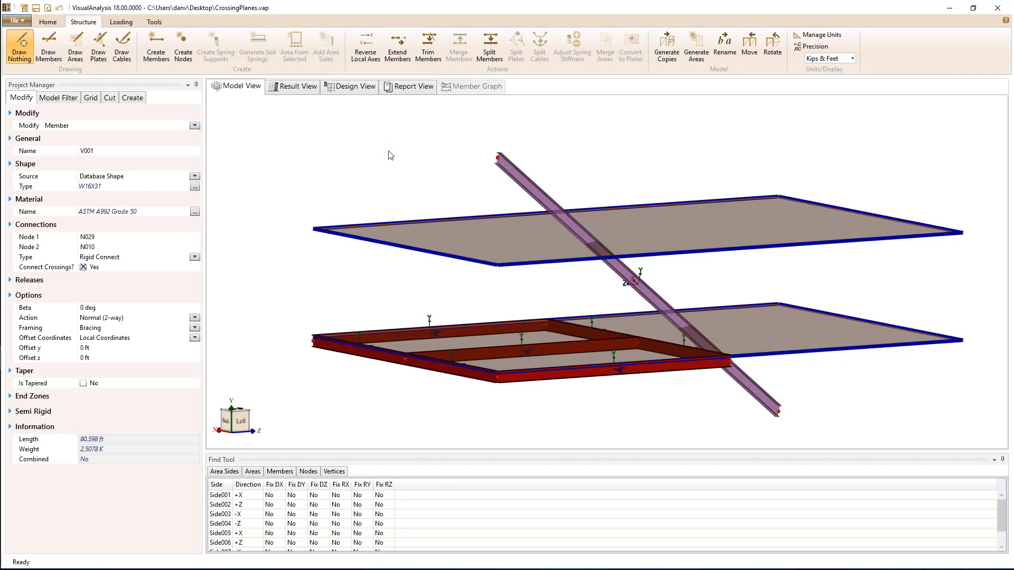
{"action": "right_click", "coordinate": [520, 183]}
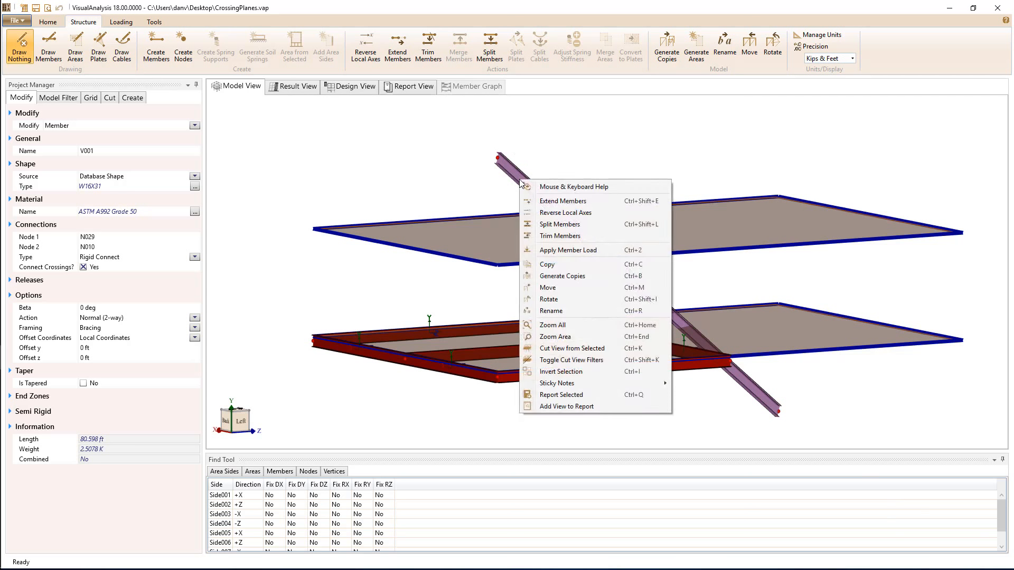
{"action": "left_click", "coordinate": [543, 224]}
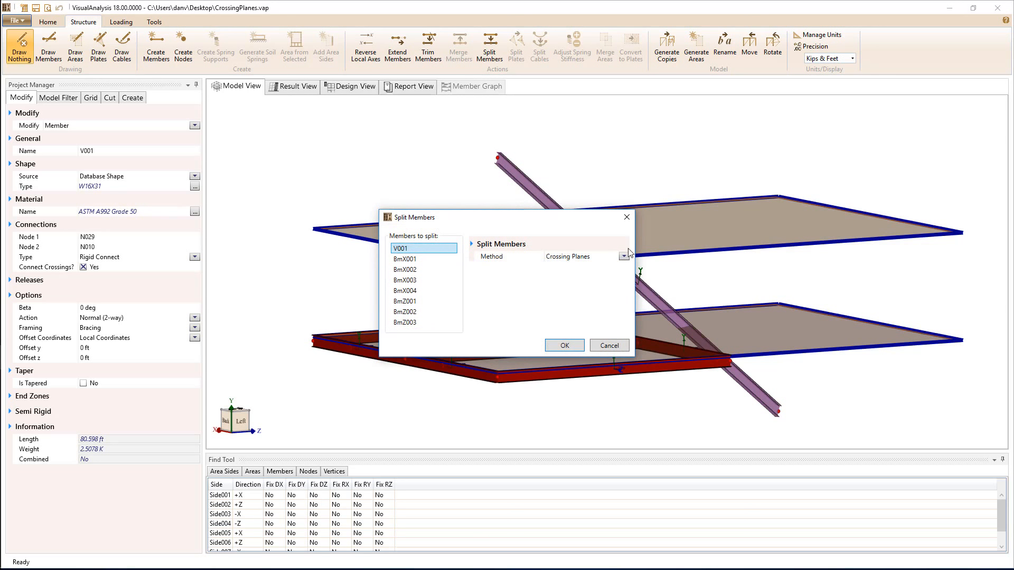
{"action": "left_click", "coordinate": [564, 345]}
- Check each segment of the split diagonal member, and undo the split
{"action": "left_click", "coordinate": [605, 140]}
{"action": "left_click", "coordinate": [531, 193]}
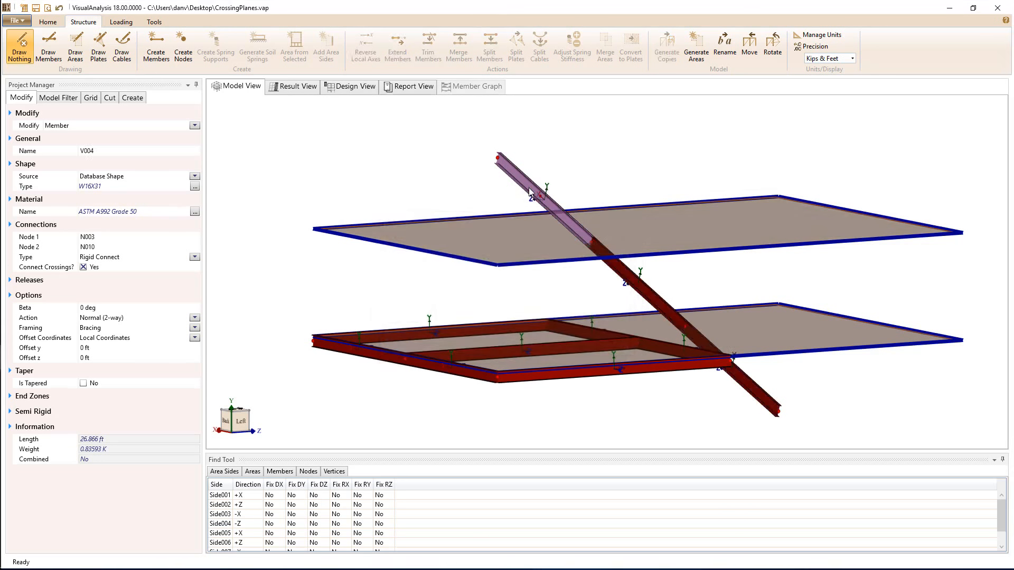
{"action": "left_click", "coordinate": [677, 316]}
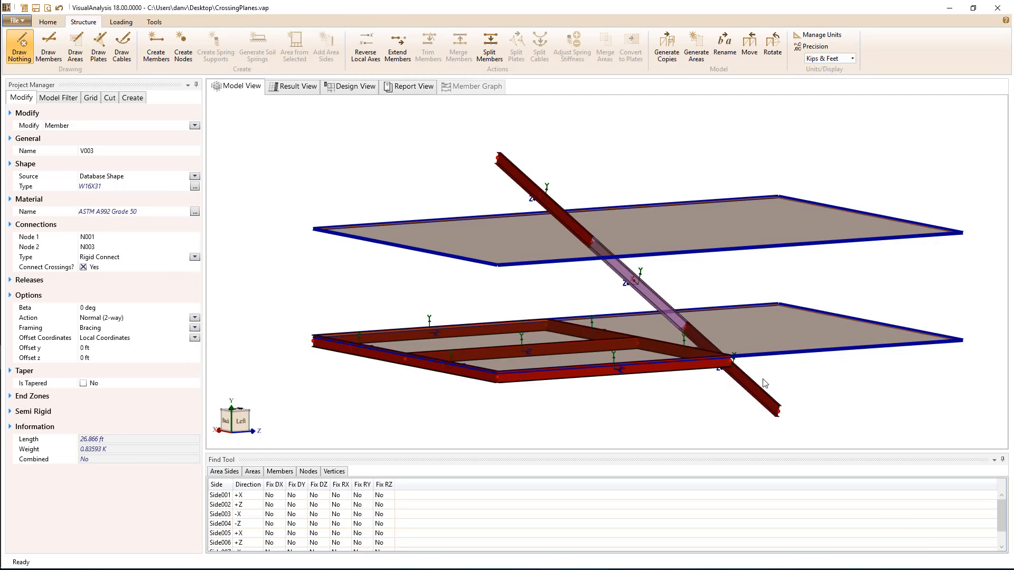
{"action": "left_click", "coordinate": [763, 396]}
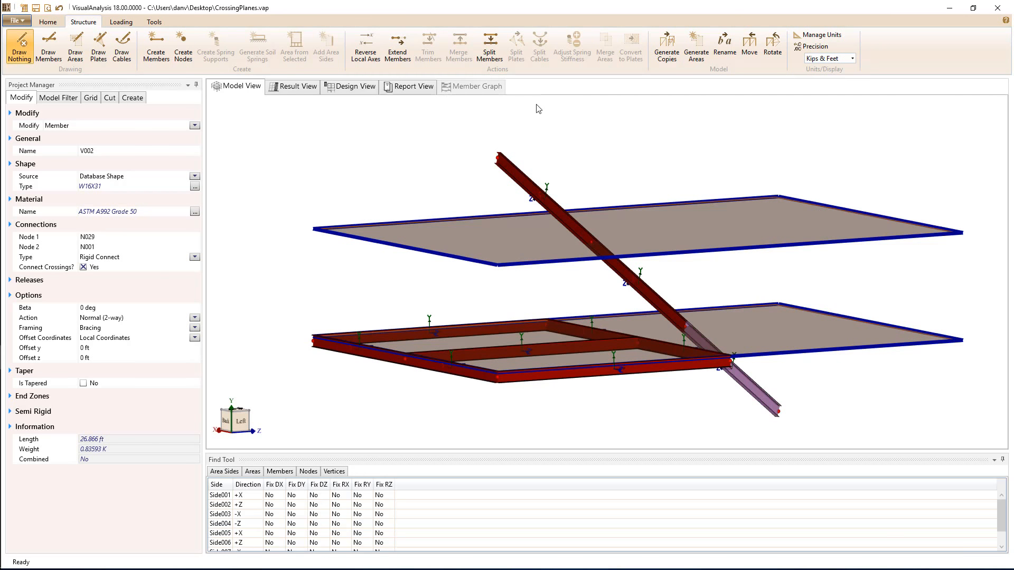
{"action": "left_click", "coordinate": [410, 168]}
{"action": "left_click", "coordinate": [59, 8]}
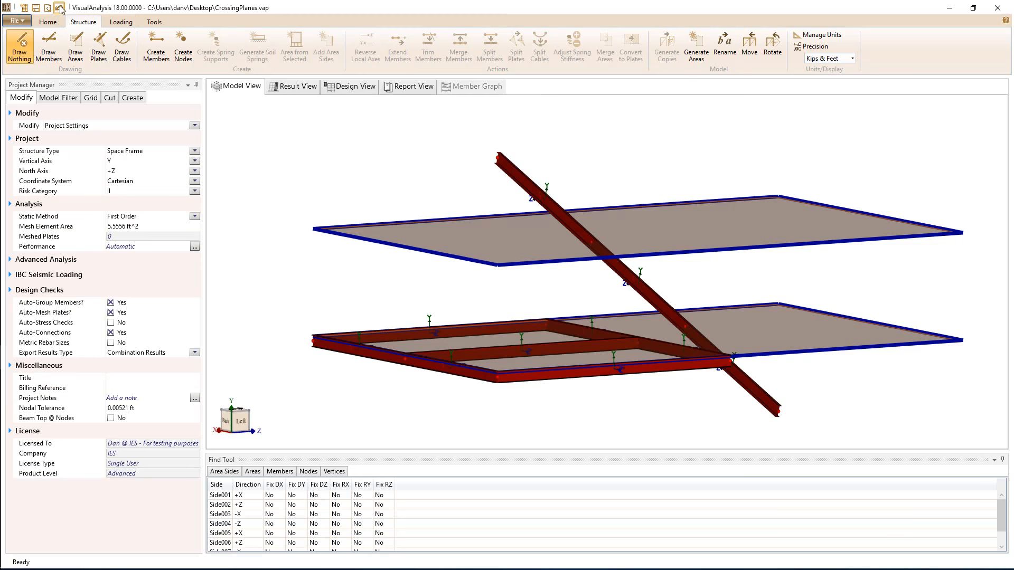
- Trim the ends of the long diagonal member that extend beyond the two area planes
{"action": "right_click", "coordinate": [529, 188]}
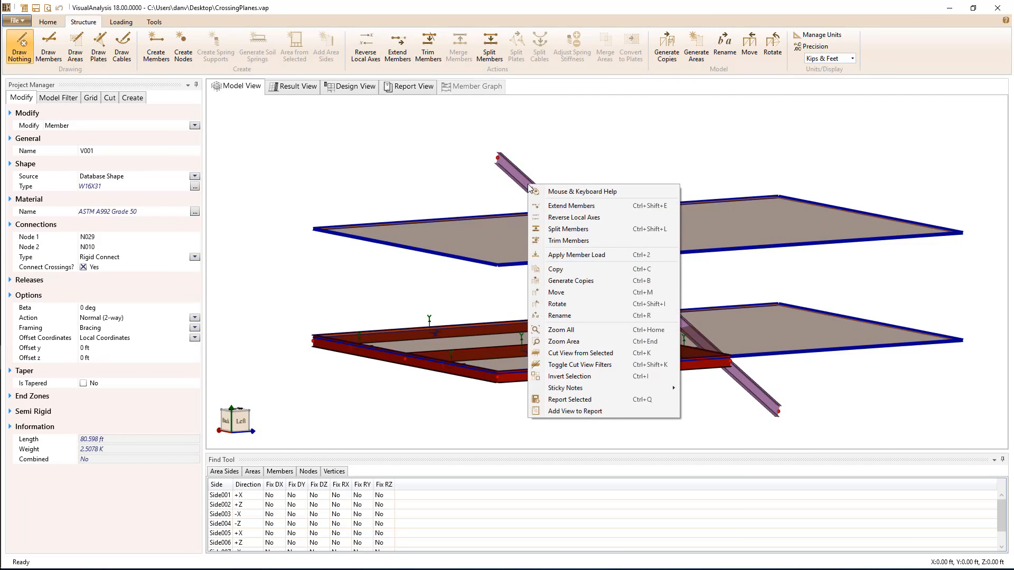
{"action": "left_click", "coordinate": [562, 242]}
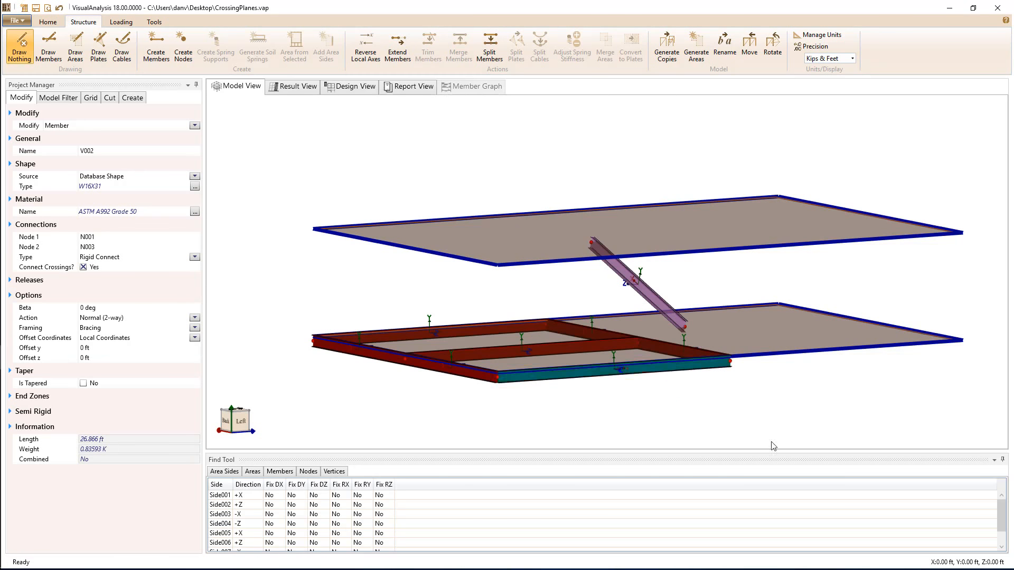
{"action": "left_click", "coordinate": [826, 426]}
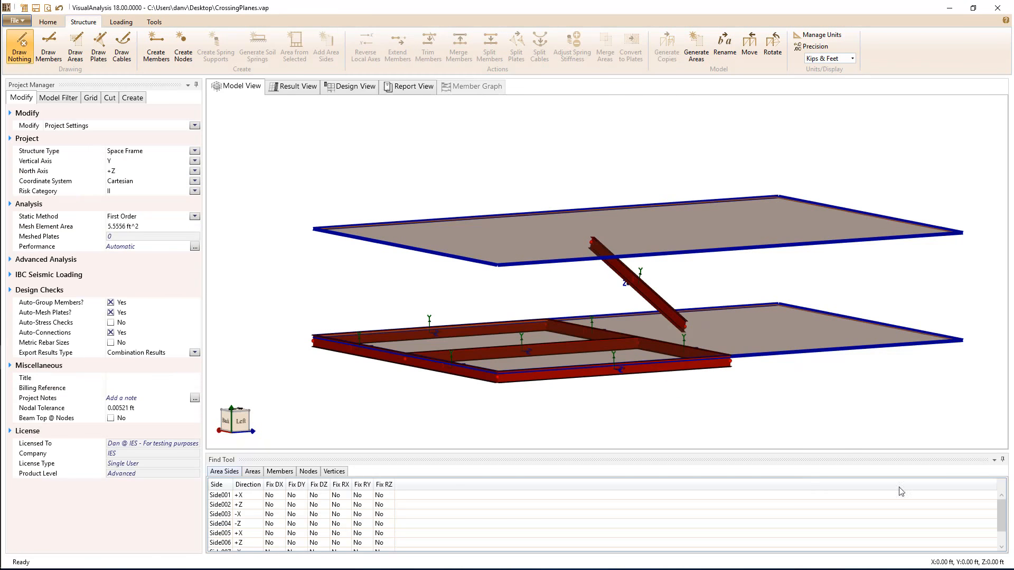
- Examine the properties of the trimmed diagonal member, the beam frame's front corner node and the node where the middle beam meets the edge beam
{"action": "left_click", "coordinate": [638, 285]}
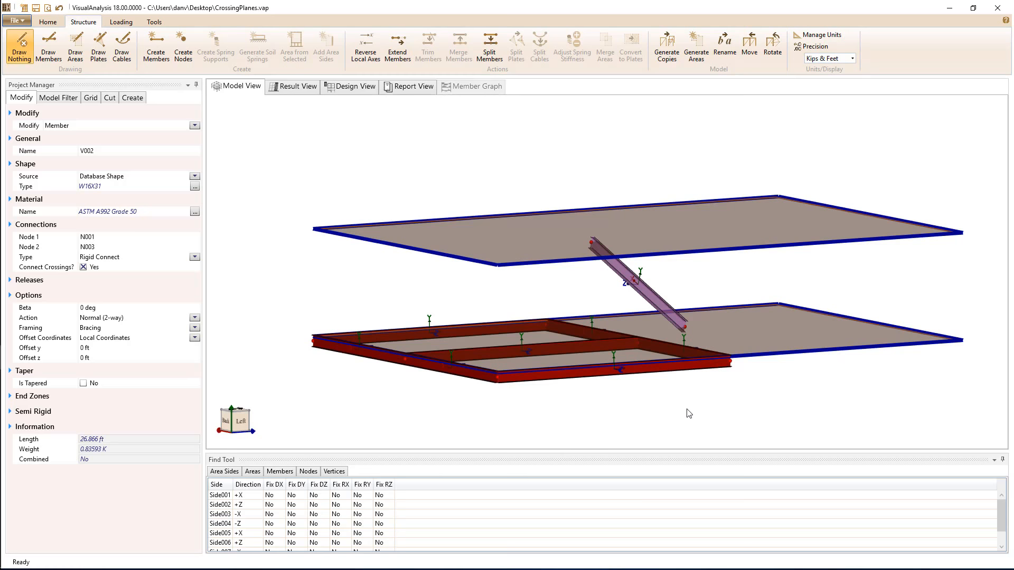
{"action": "scroll", "coordinate": [690, 414], "scroll_direction": "up", "scroll_amount": 2}
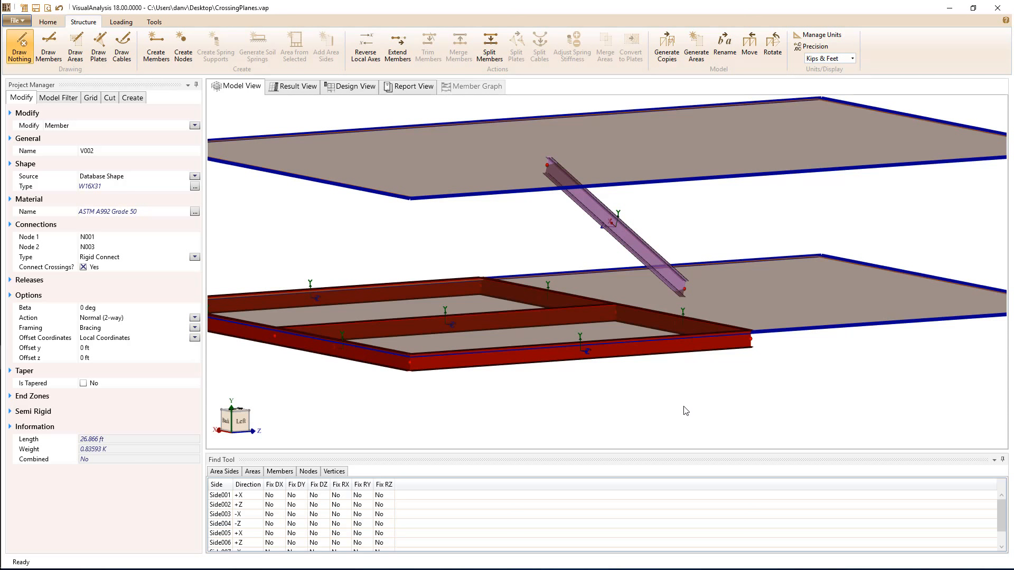
{"action": "middle_click_drag", "start_coordinate": [668, 409], "coordinate": [421, 330]}
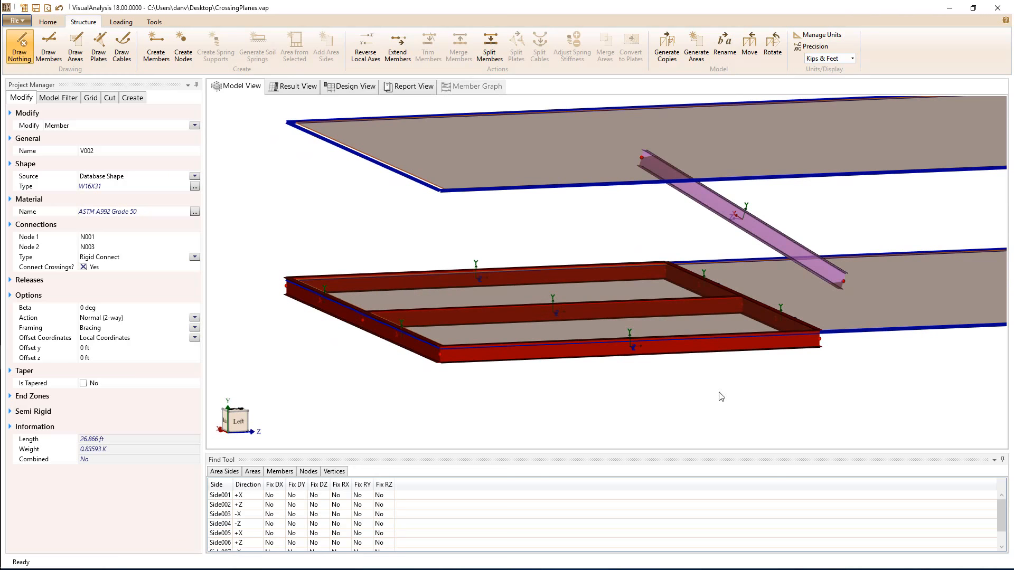
{"action": "left_click", "coordinate": [440, 355]}
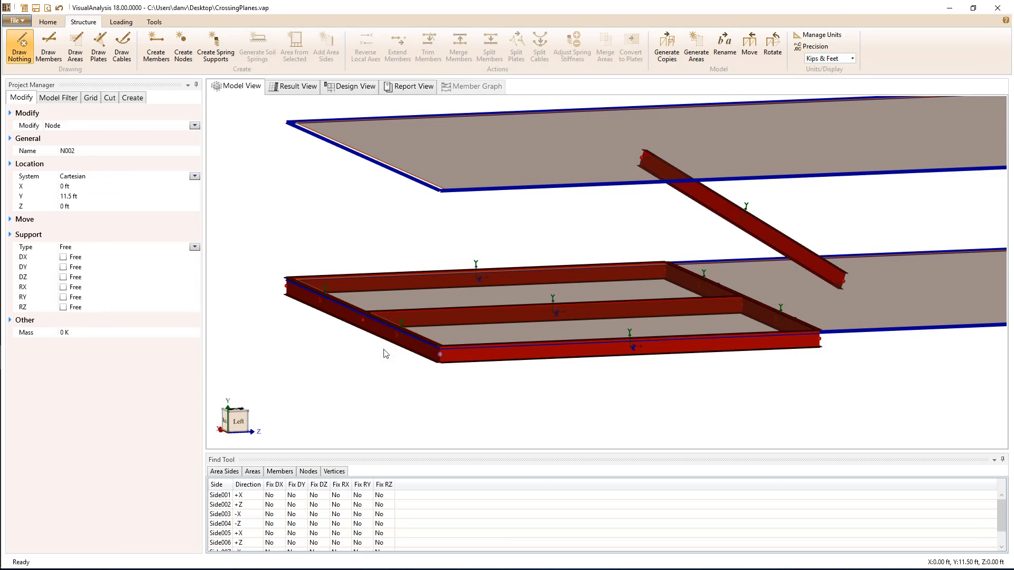
{"action": "left_click", "coordinate": [362, 321]}
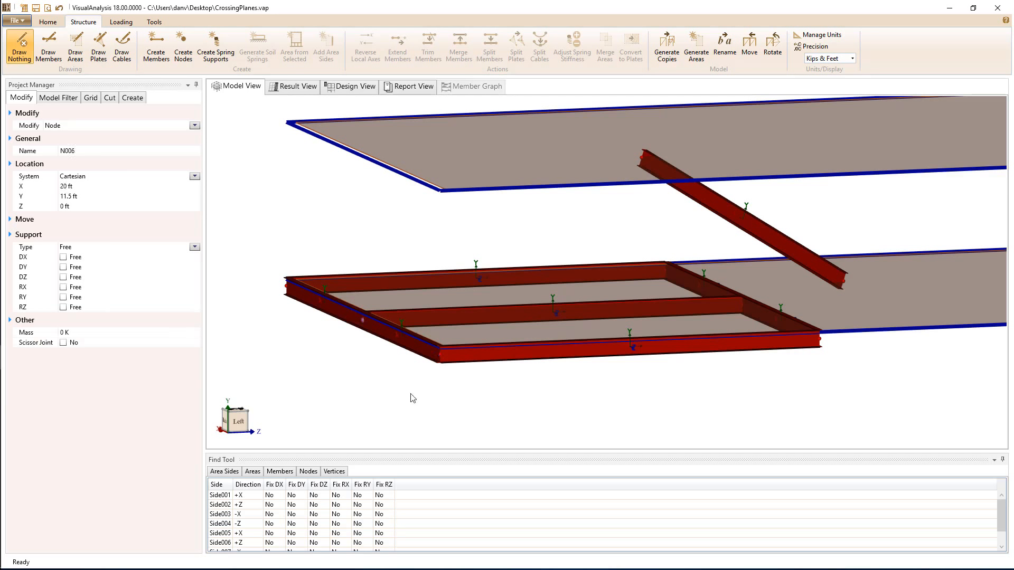
- List the model's nodes and select the six beam-frame nodes at Y = 11.5 ft, from N002 through N030
{"action": "left_click", "coordinate": [583, 437]}
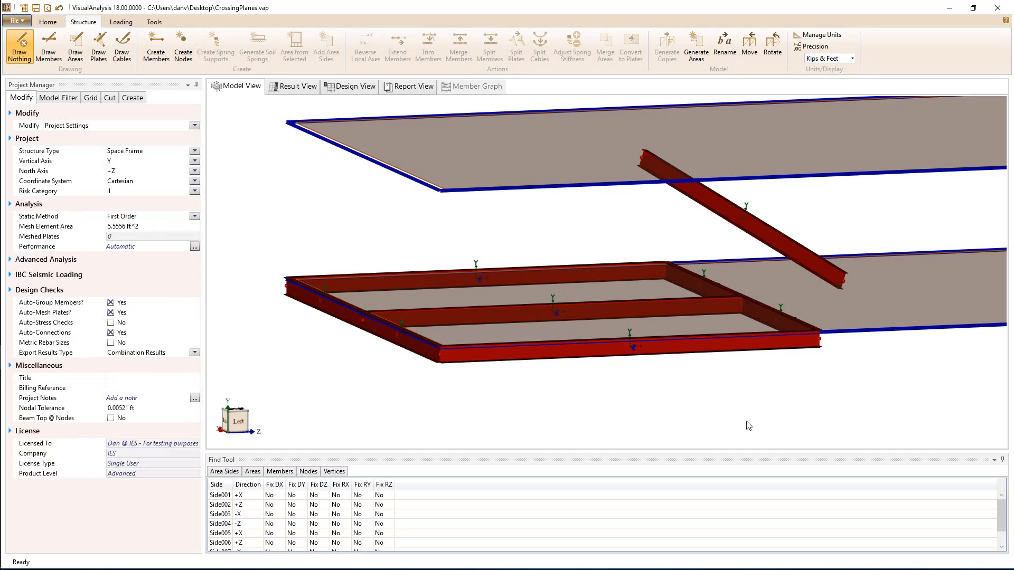
{"action": "middle_click_drag", "start_coordinate": [754, 426], "coordinate": [668, 403]}
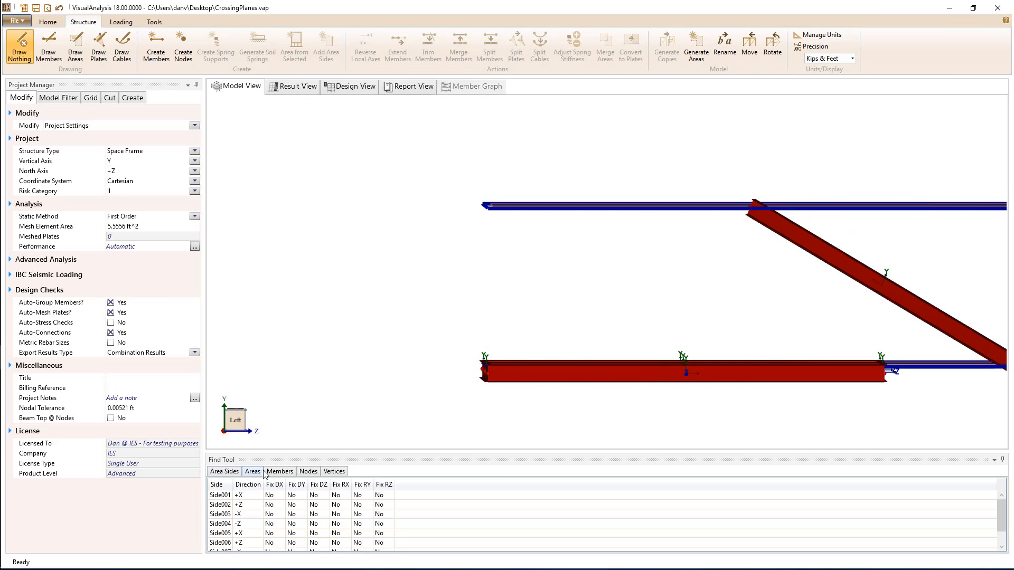
{"action": "left_click", "coordinate": [310, 471]}
{"action": "scroll", "coordinate": [262, 496], "scroll_direction": "down", "scroll_amount": 1}
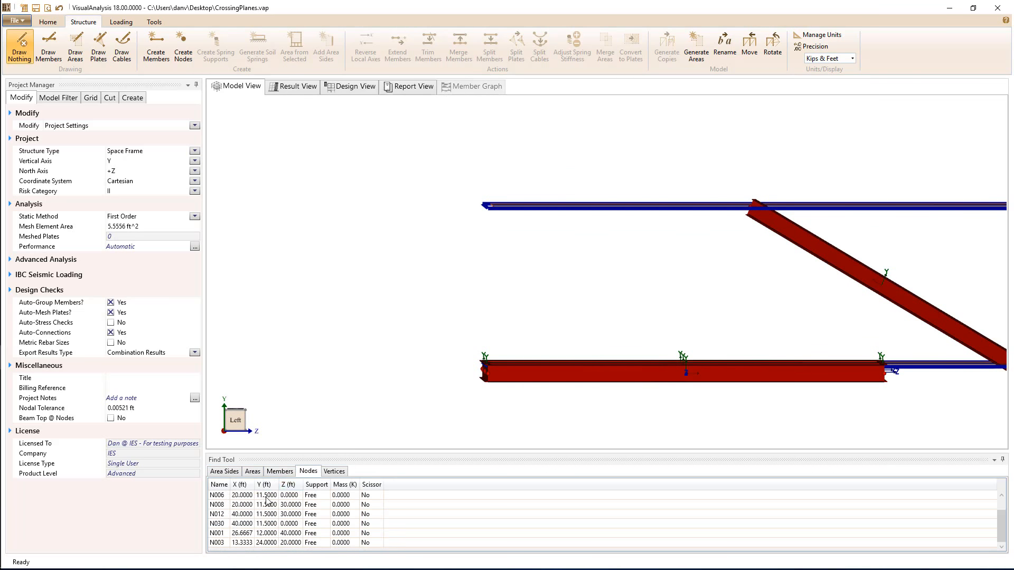
{"action": "left_click", "coordinate": [268, 496]}
{"action": "scroll", "coordinate": [273, 491], "scroll_direction": "up", "scroll_amount": 1}
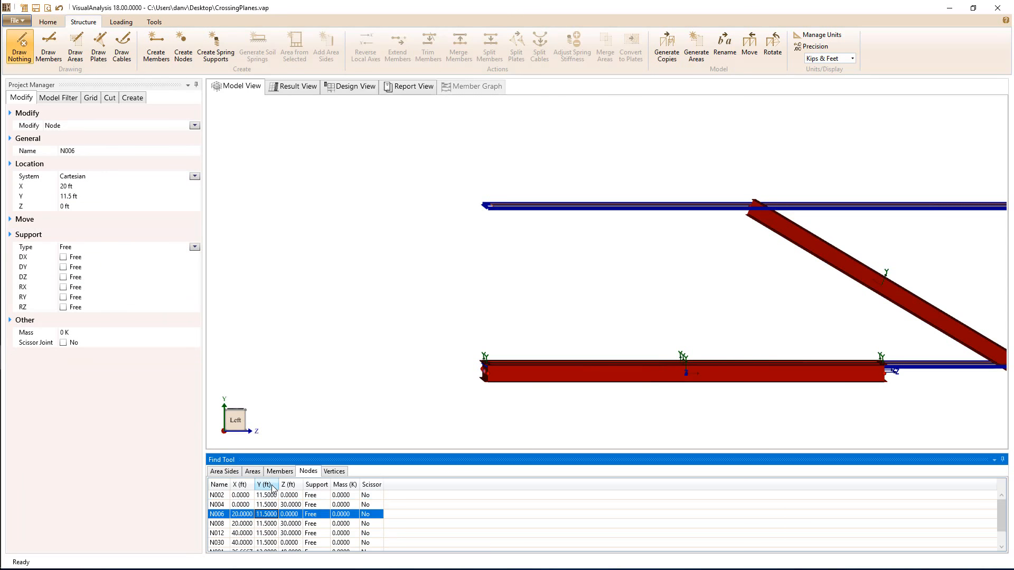
{"action": "left_click", "coordinate": [273, 495]}
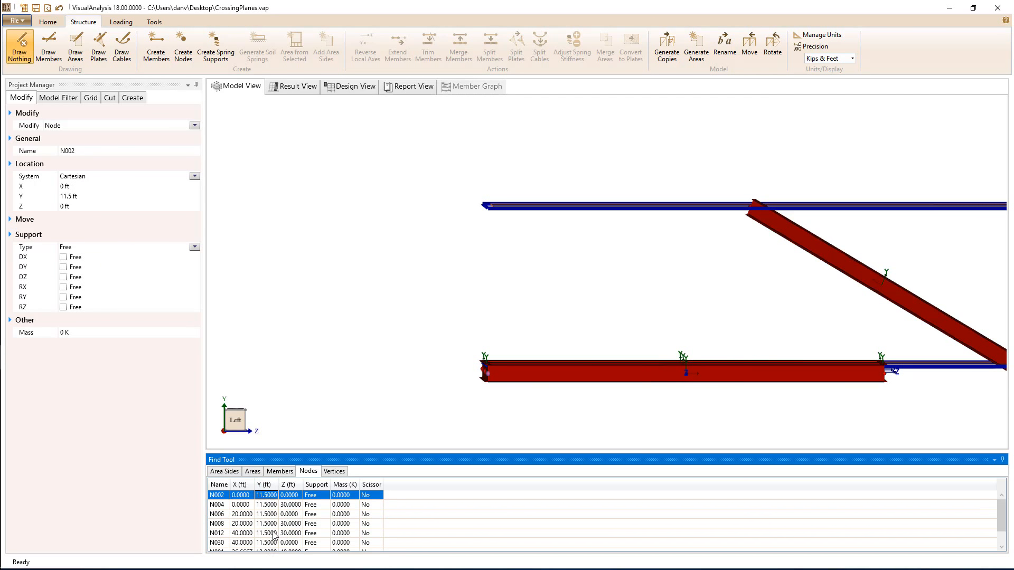
{"action": "scroll", "coordinate": [272, 528], "scroll_direction": "down", "scroll_amount": 1}
{"action": "left_click", "coordinate": [271, 525], "text": "shift"}
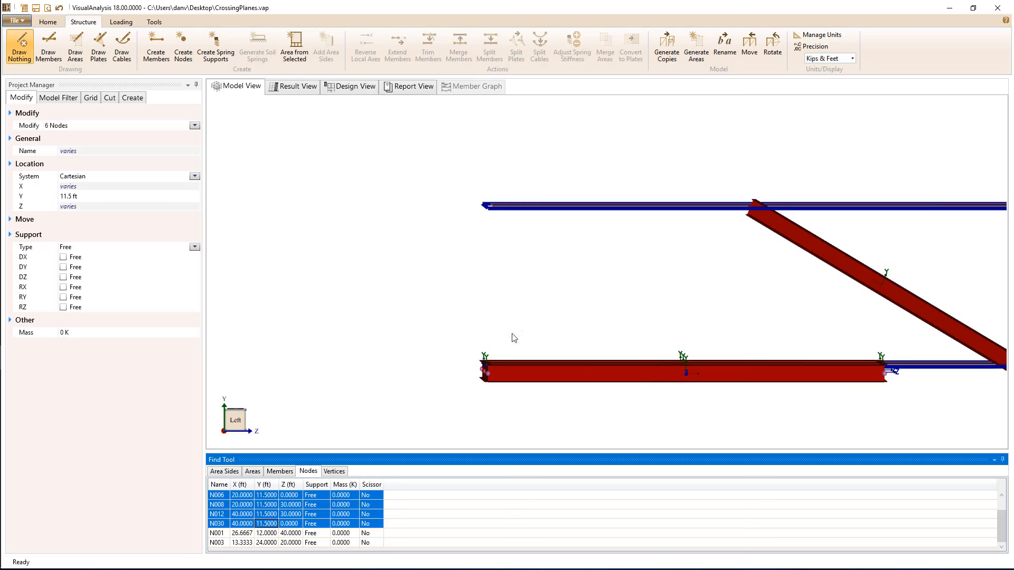
- Add the lower area to the node selection and snap the nodes to that area with a distance of 1 ft
{"action": "middle_click_drag", "start_coordinate": [552, 265], "coordinate": [552, 333]}
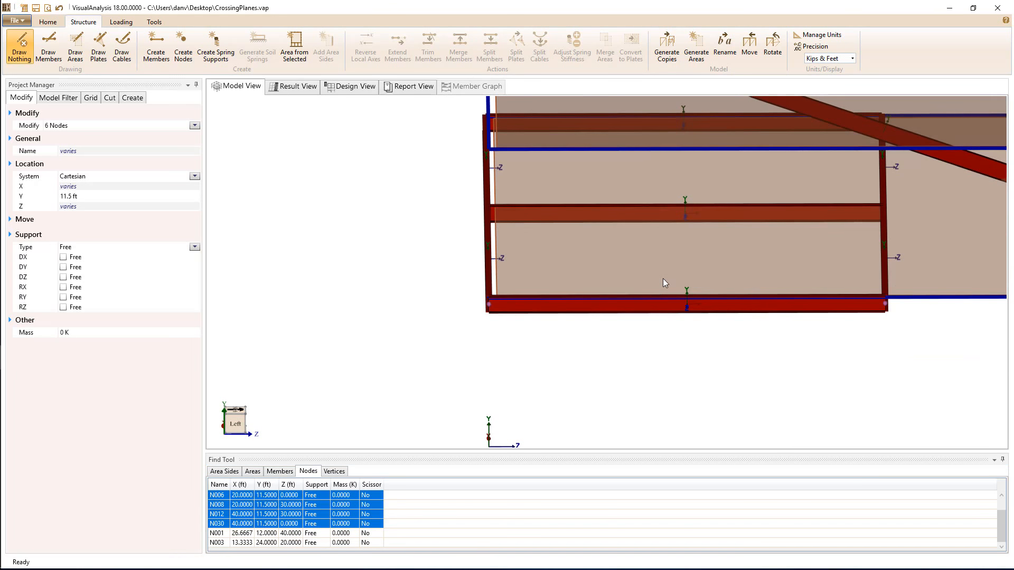
{"action": "left_click", "coordinate": [667, 274], "text": "ctrl"}
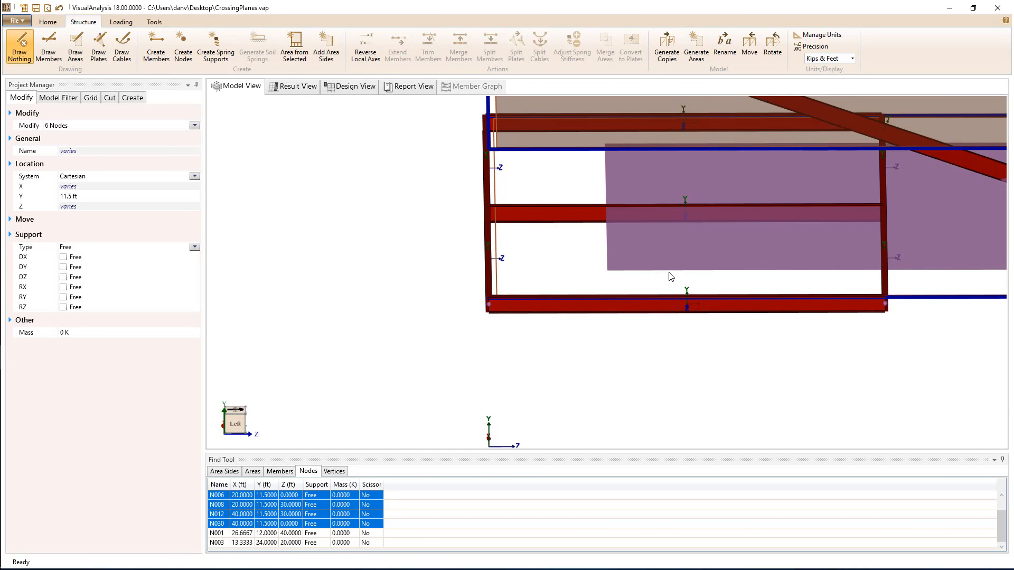
{"action": "right_click", "coordinate": [551, 272]}
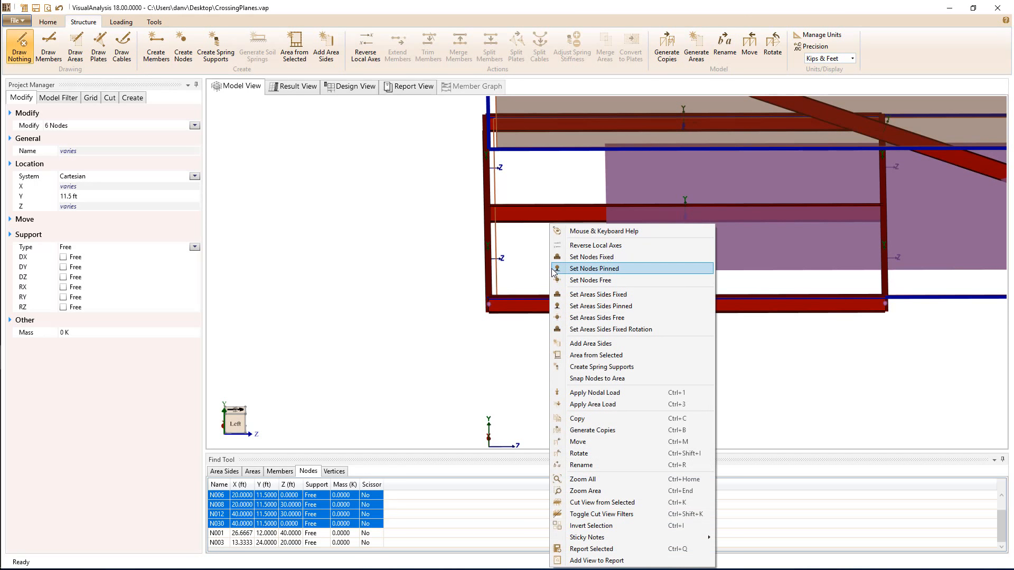
{"action": "left_click", "coordinate": [579, 379]}
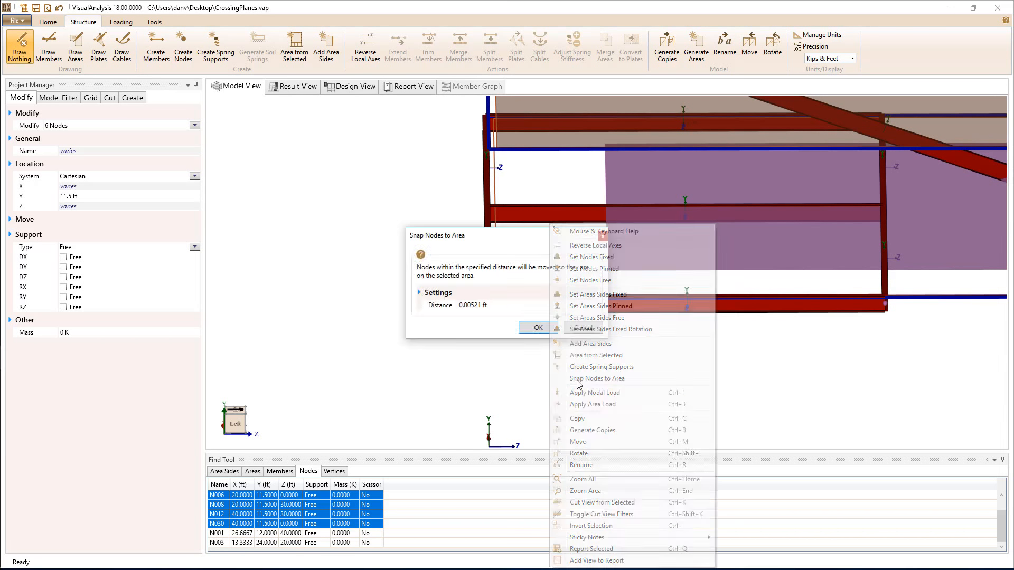
{"action": "double_click", "coordinate": [480, 305]}
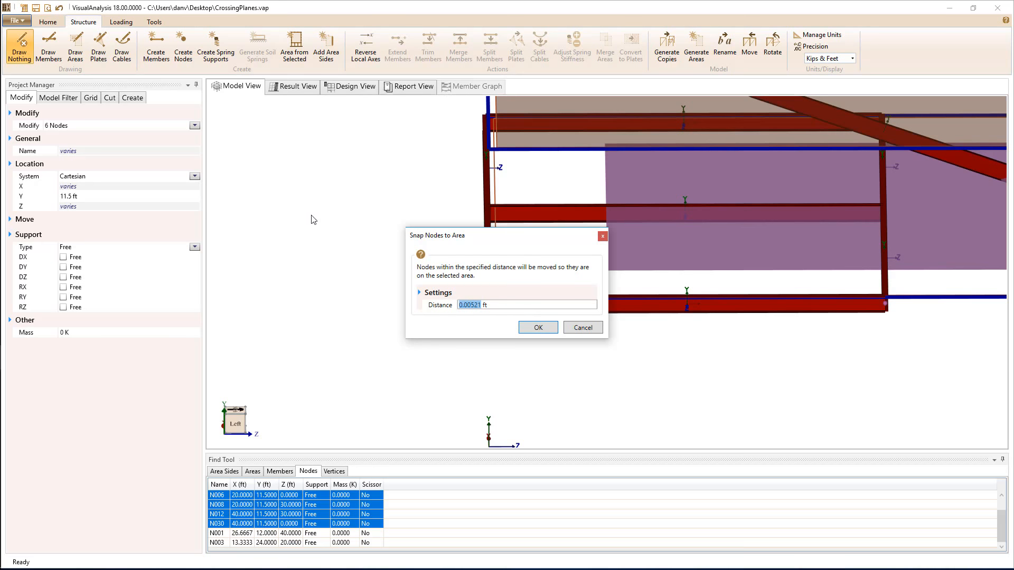
{"action": "type", "text": "1"}
{"action": "left_click", "coordinate": [542, 328]}
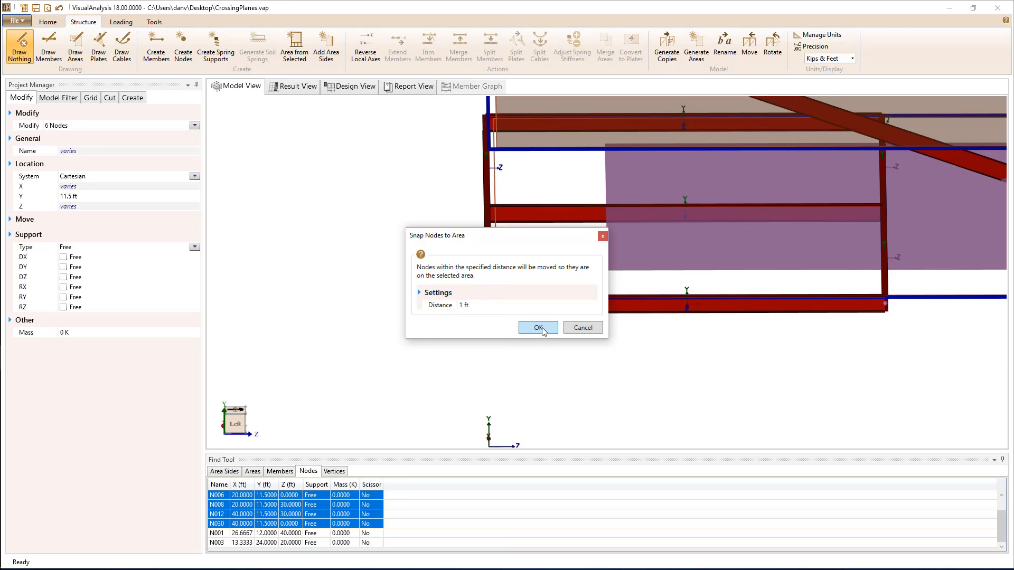
{"action": "left_click", "coordinate": [542, 328]}
{"action": "middle_click_drag", "start_coordinate": [658, 389], "coordinate": [584, 356]}
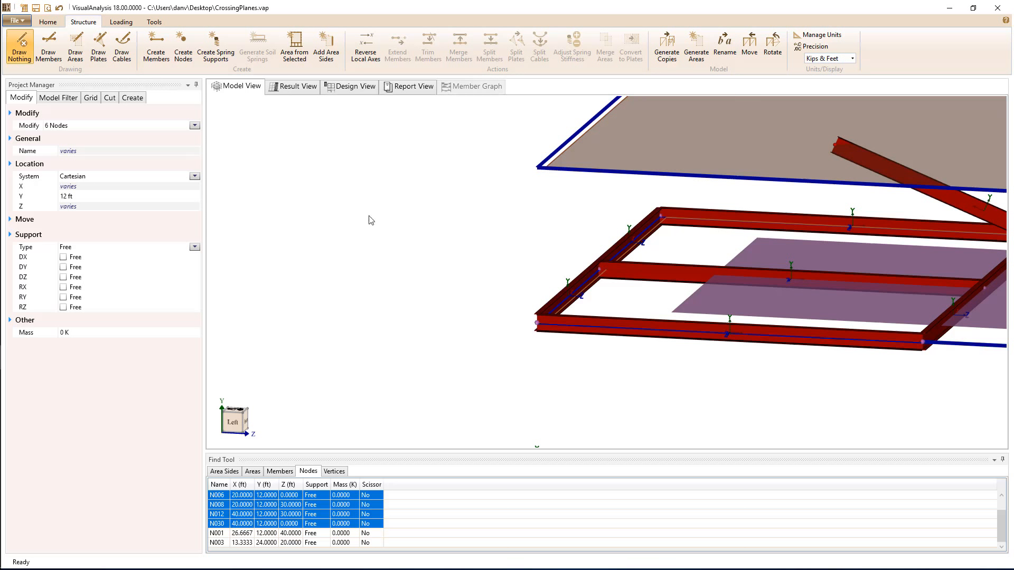
{"action": "left_click", "coordinate": [377, 231]}
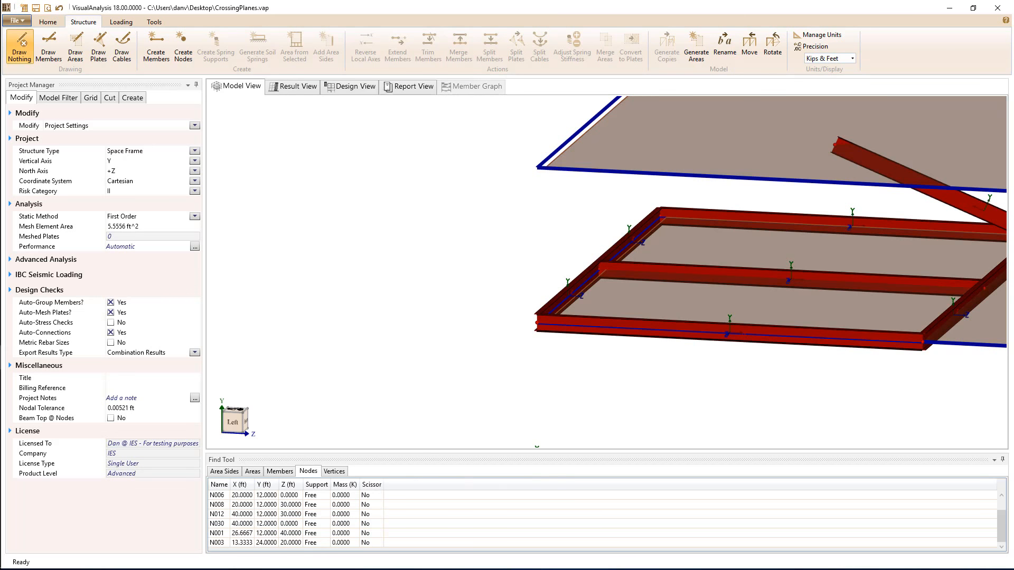
- Generate plates for lower area A001 and enable soil springs beneath its mesh
{"action": "middle_click_drag", "start_coordinate": [860, 416], "coordinate": [484, 393]}
{"action": "scroll", "coordinate": [743, 437], "scroll_direction": "down", "scroll_amount": 2}
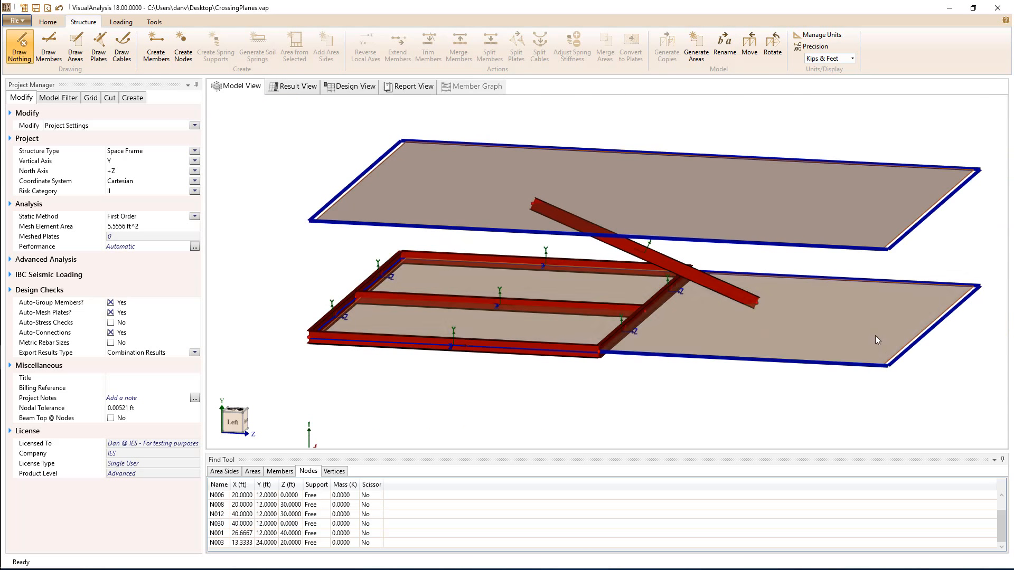
{"action": "left_click", "coordinate": [886, 361]}
{"action": "left_click", "coordinate": [88, 201]}
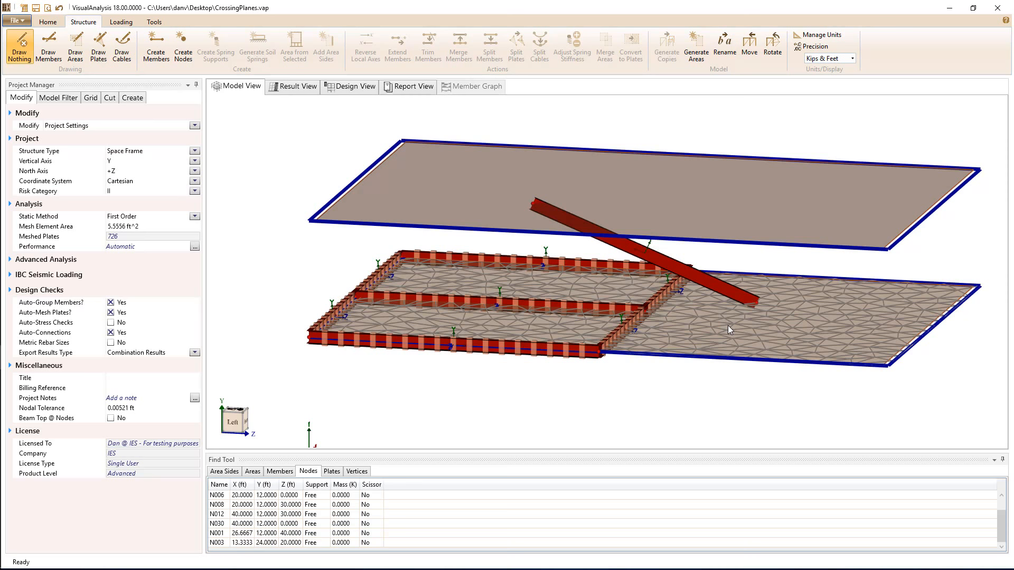
{"action": "left_click", "coordinate": [728, 327]}
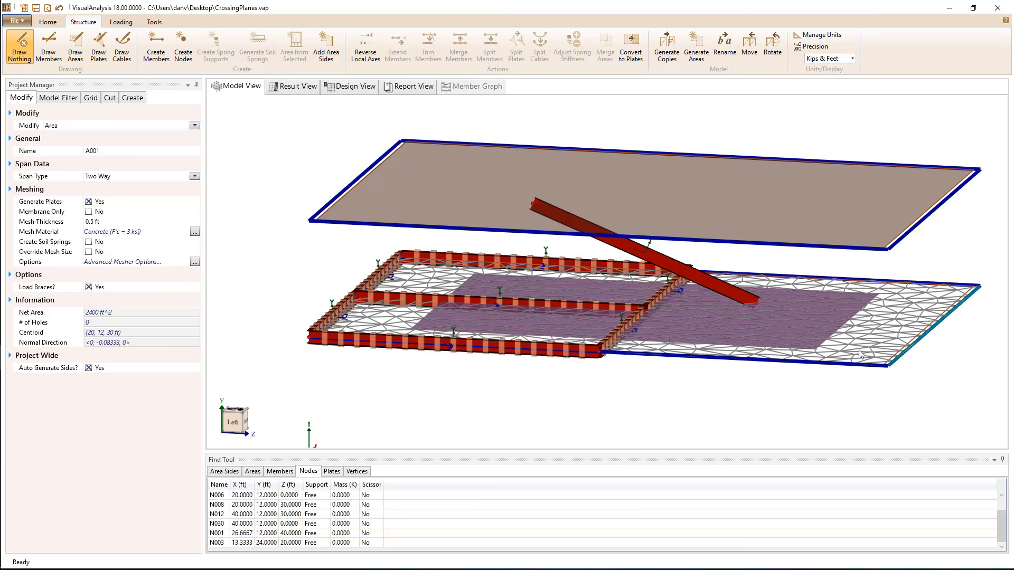
{"action": "left_click", "coordinate": [89, 242]}
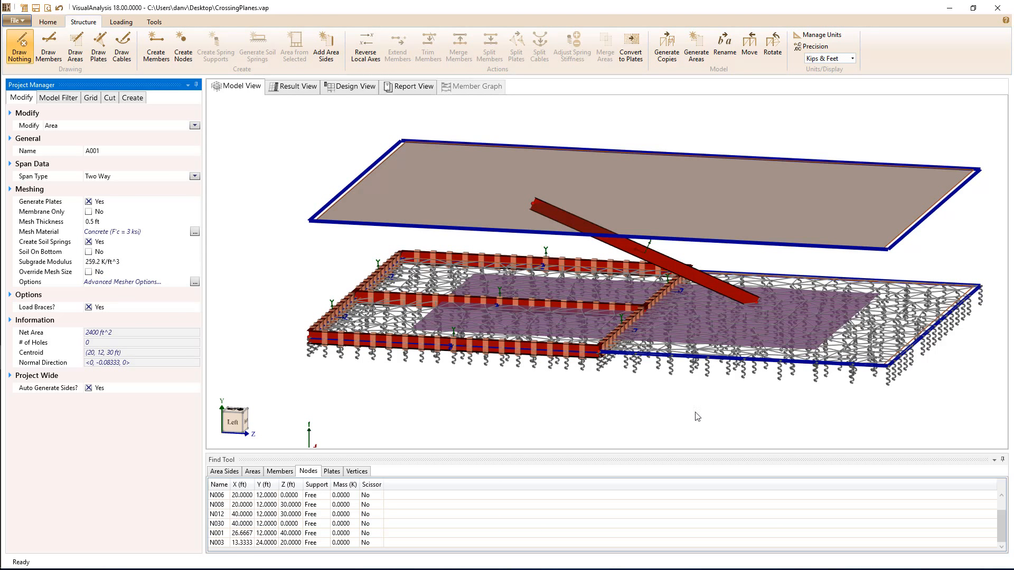
- Set the lower area's long front side, Side004, to fixed support
{"action": "left_click", "coordinate": [615, 408]}
{"action": "left_click", "coordinate": [810, 364]}
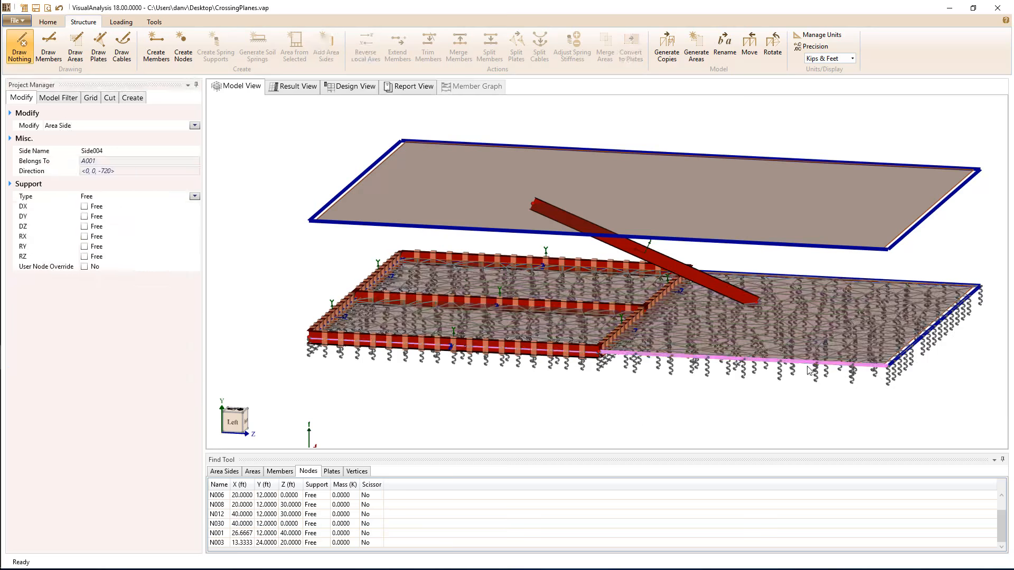
{"action": "right_click", "coordinate": [808, 369]}
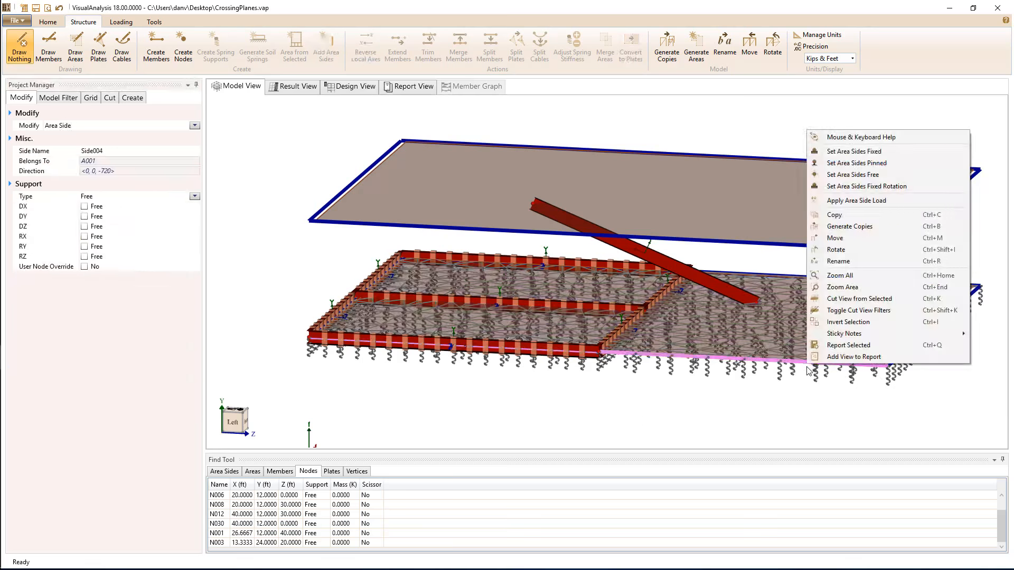
{"action": "left_click", "coordinate": [846, 152]}
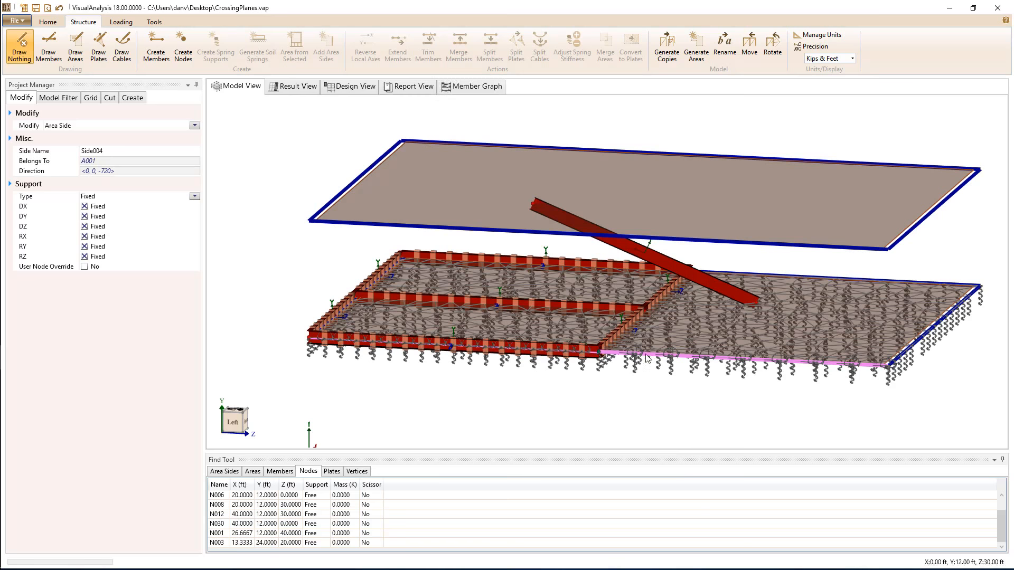
{"action": "left_click", "coordinate": [670, 413]}
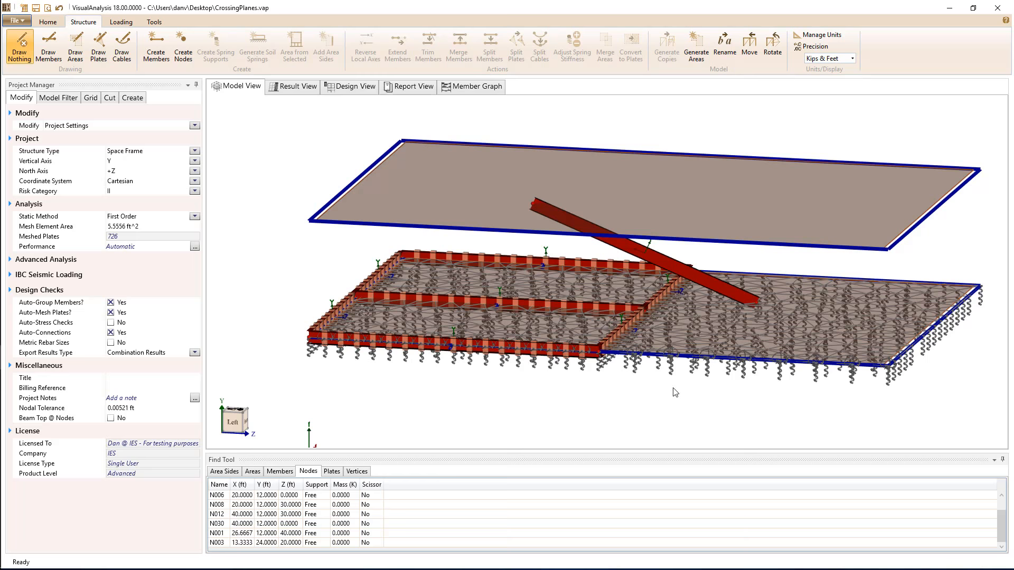
- Select the objects touched by a large circle centred below the lower area's front edge, and clear the selection
{"action": "left_click", "coordinate": [762, 388]}
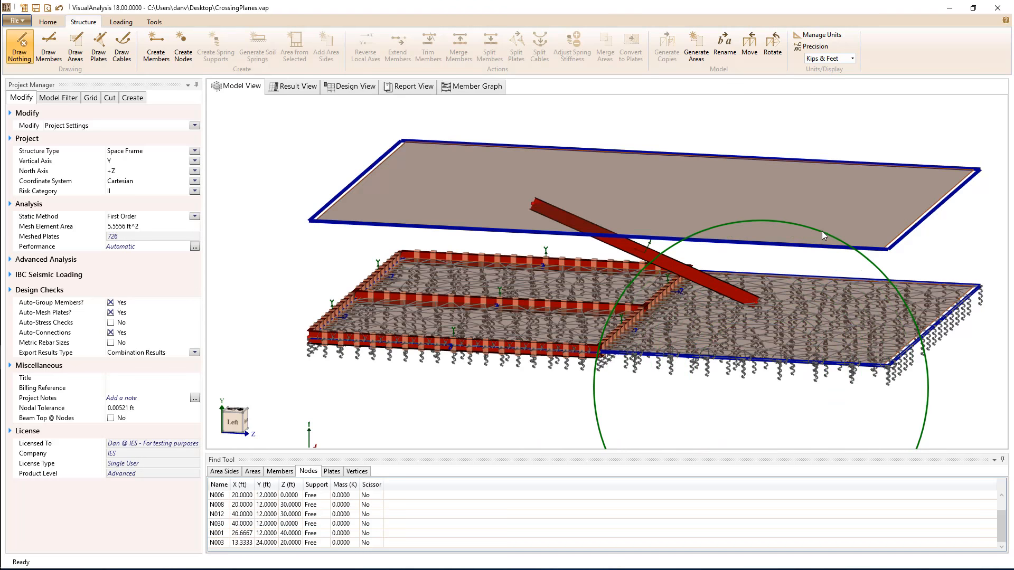
{"action": "left_click", "coordinate": [813, 245]}
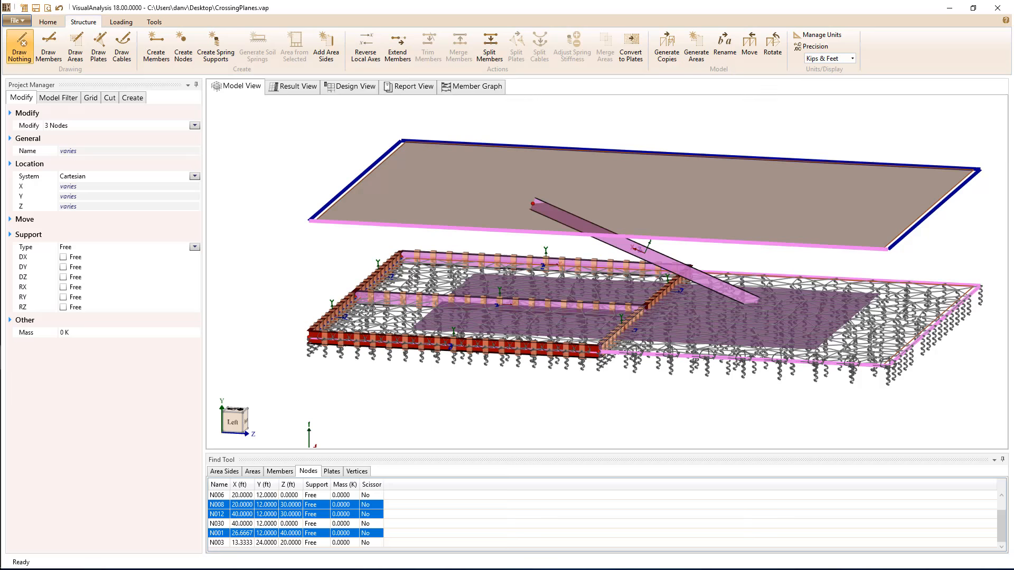
{"action": "left_click", "coordinate": [718, 417]}
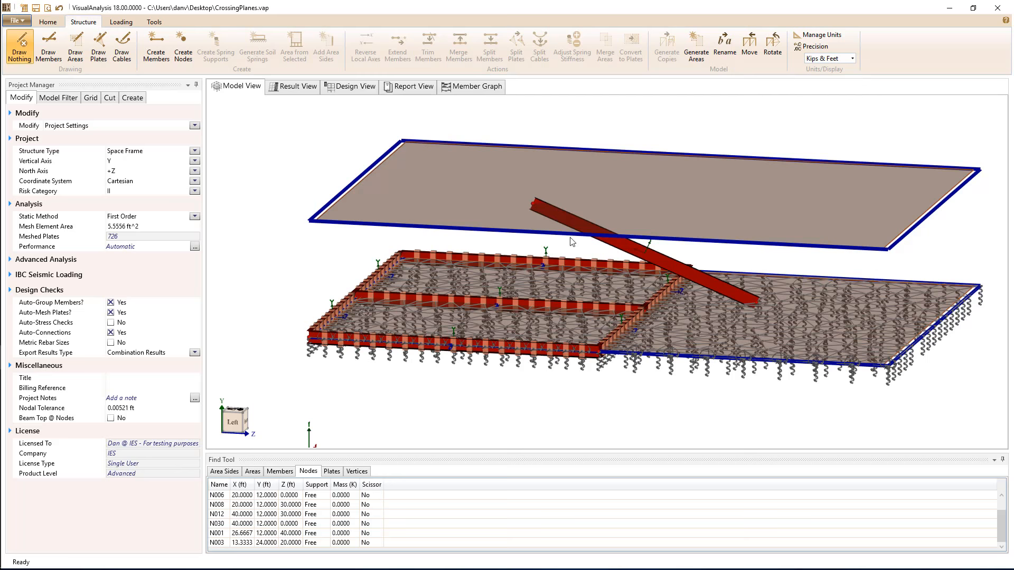
- Change the diagonal member's database shape to the AISC Steel angle L8X8X1-1/8
{"action": "left_click", "coordinate": [660, 260]}
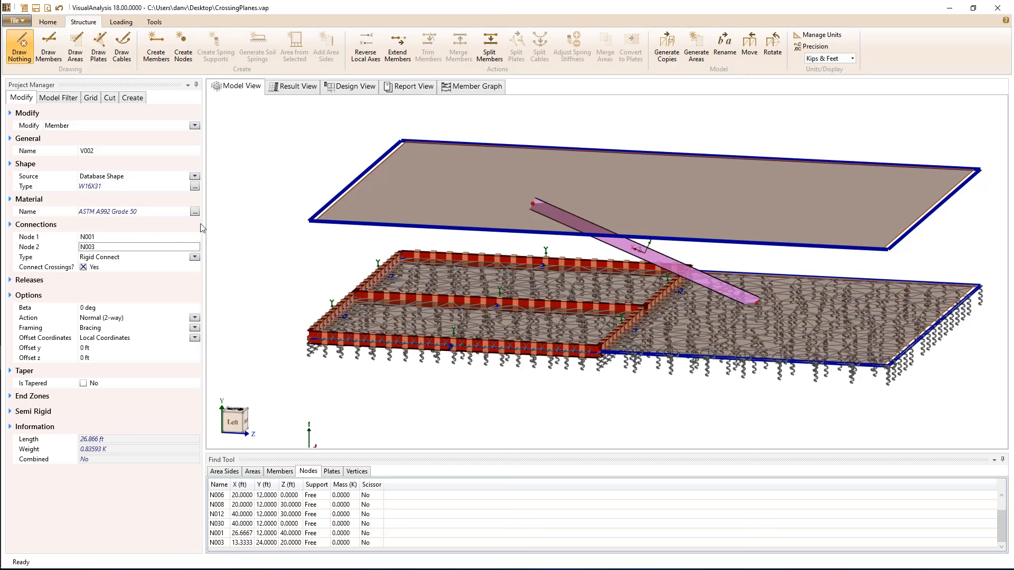
{"action": "left_click", "coordinate": [194, 176]}
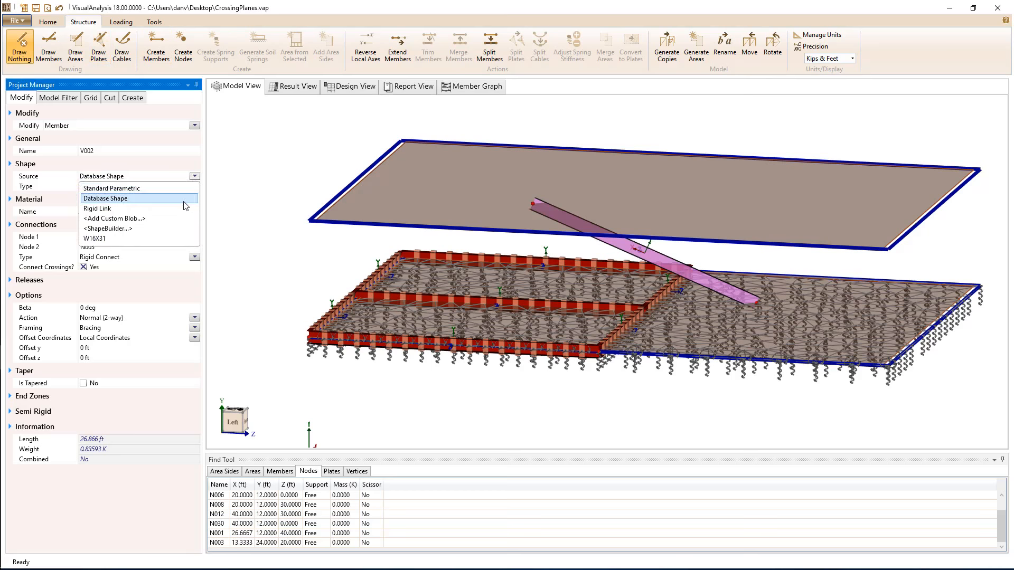
{"action": "left_click", "coordinate": [186, 205]}
{"action": "left_click", "coordinate": [194, 187]}
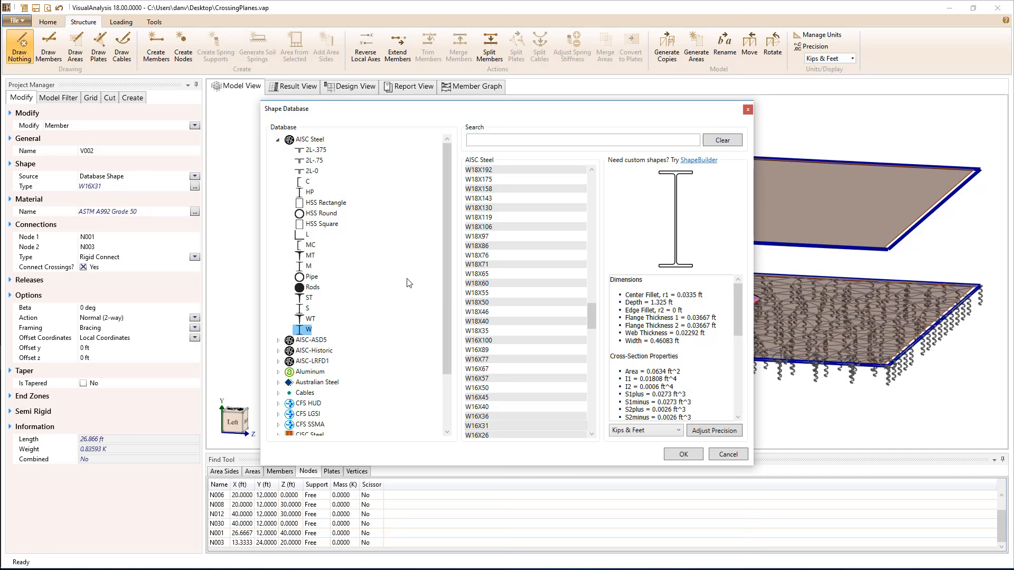
{"action": "left_click", "coordinate": [307, 234]}
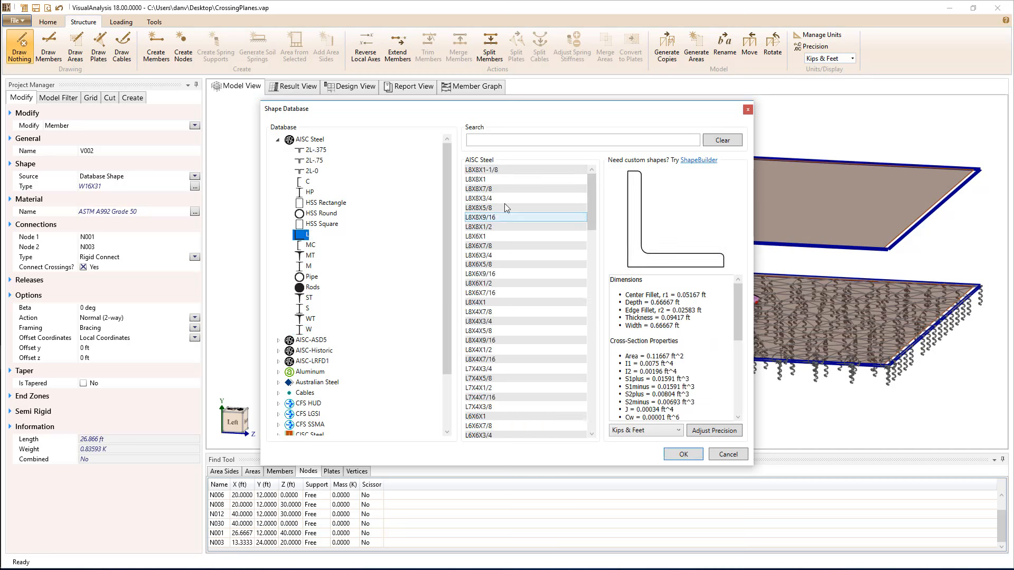
{"action": "left_click", "coordinate": [506, 170]}
{"action": "left_click", "coordinate": [681, 454]}
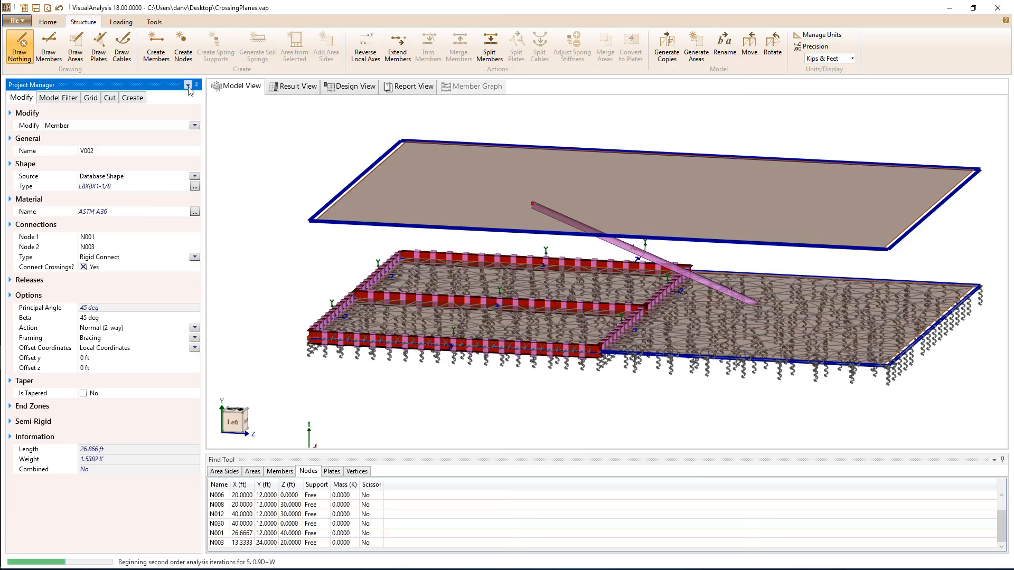
- Hide the areas and meshed plates, and inspect the diagonal angle member's cross-section end-on
{"action": "left_click", "coordinate": [67, 98]}
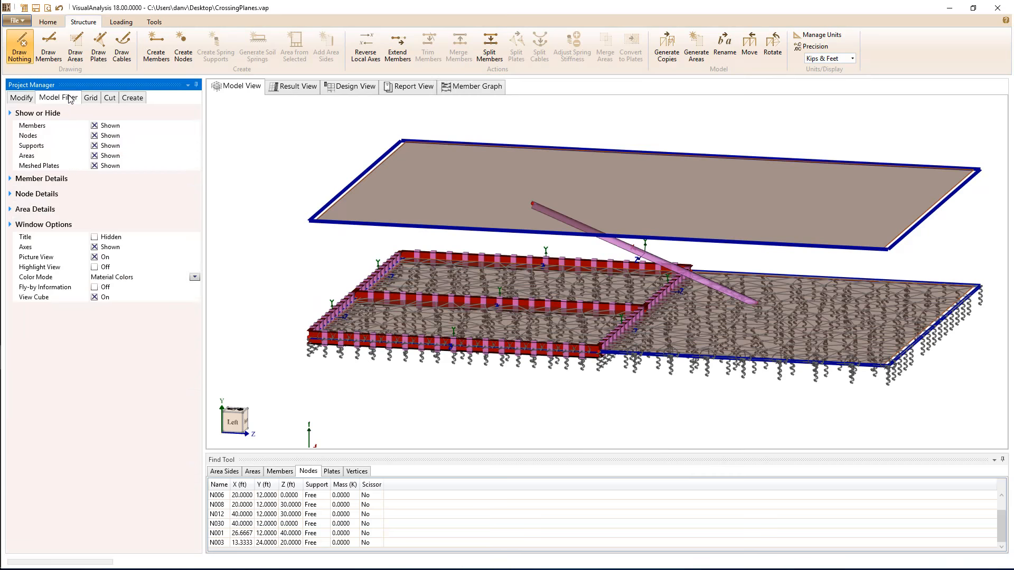
{"action": "left_click", "coordinate": [95, 156]}
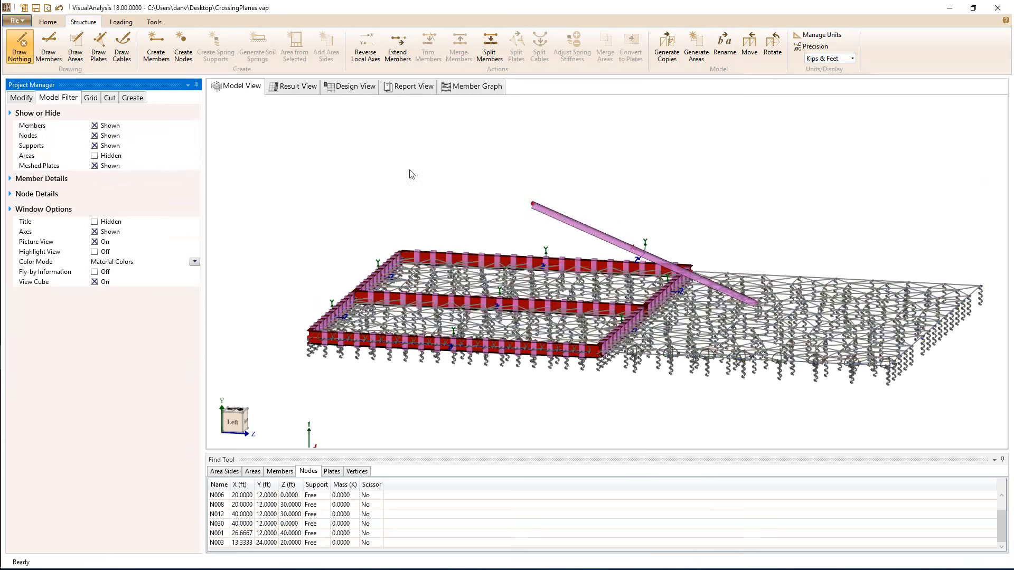
{"action": "middle_click_drag", "start_coordinate": [414, 168], "coordinate": [724, 176]}
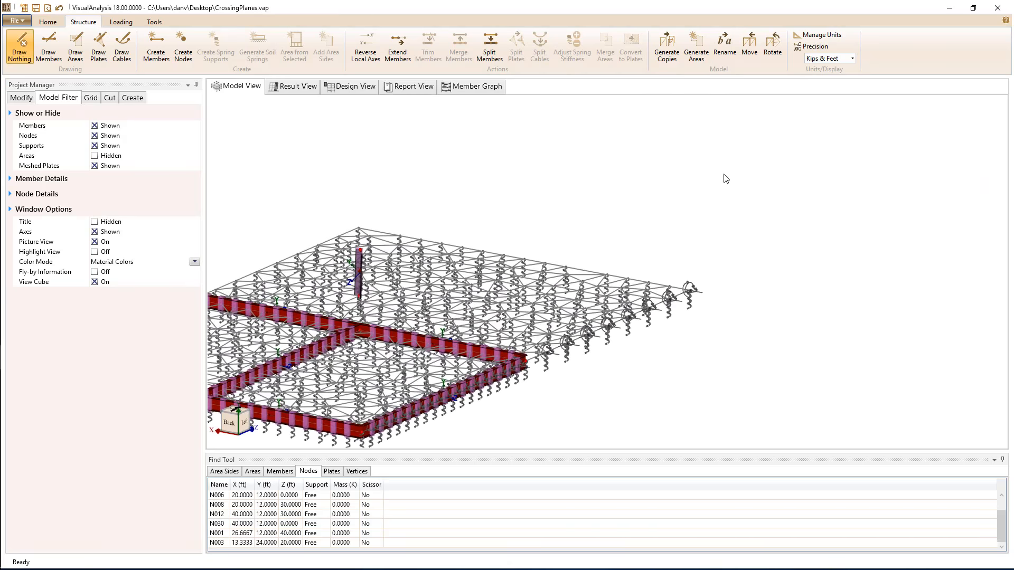
{"action": "left_click", "coordinate": [95, 166]}
{"action": "middle_click_drag", "start_coordinate": [347, 211], "coordinate": [350, 233]}
{"action": "scroll", "coordinate": [349, 241], "scroll_direction": "up", "scroll_amount": 3}
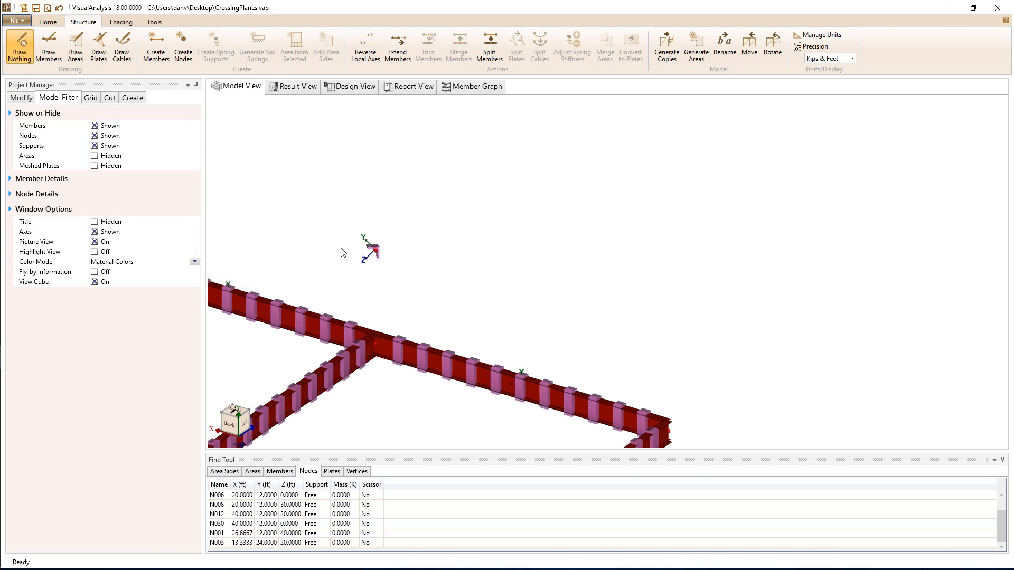
{"action": "scroll", "coordinate": [343, 253], "scroll_direction": "up", "scroll_amount": 2}
{"action": "scroll", "coordinate": [387, 273], "scroll_direction": "down", "scroll_amount": 2}
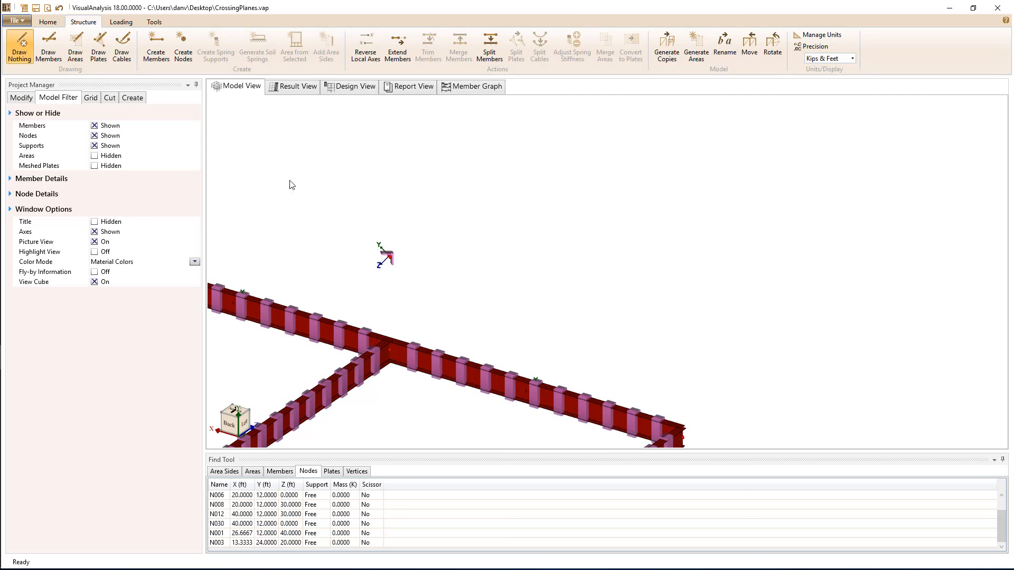
- Set the diagonal angle member's z offset to 0.5 ft in local coordinates
{"action": "left_click", "coordinate": [392, 259]}
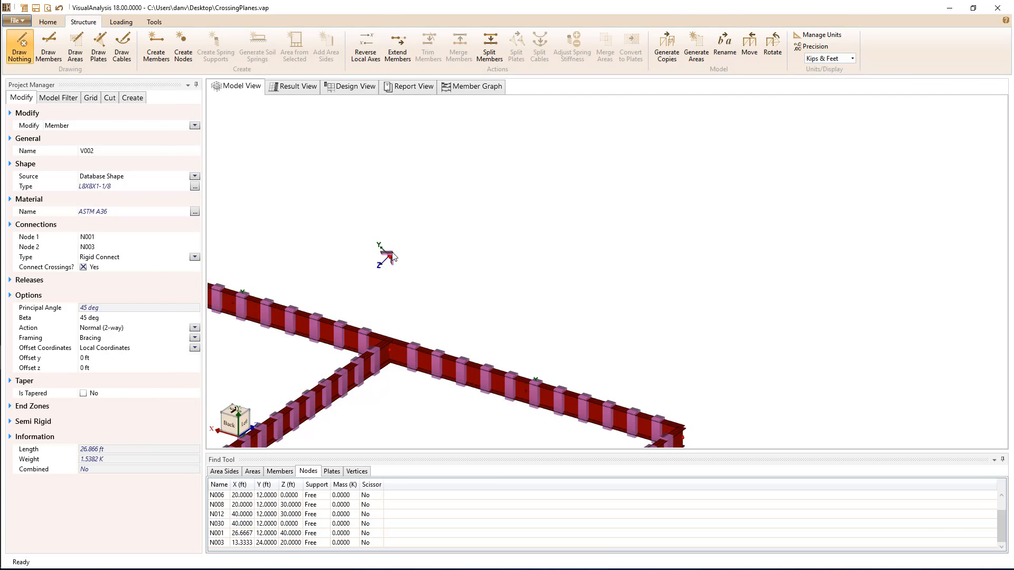
{"action": "left_click", "coordinate": [83, 370]}
{"action": "double_click", "coordinate": [84, 367]}
{"action": "left_click_drag", "start_coordinate": [93, 368], "coordinate": [74, 372]}
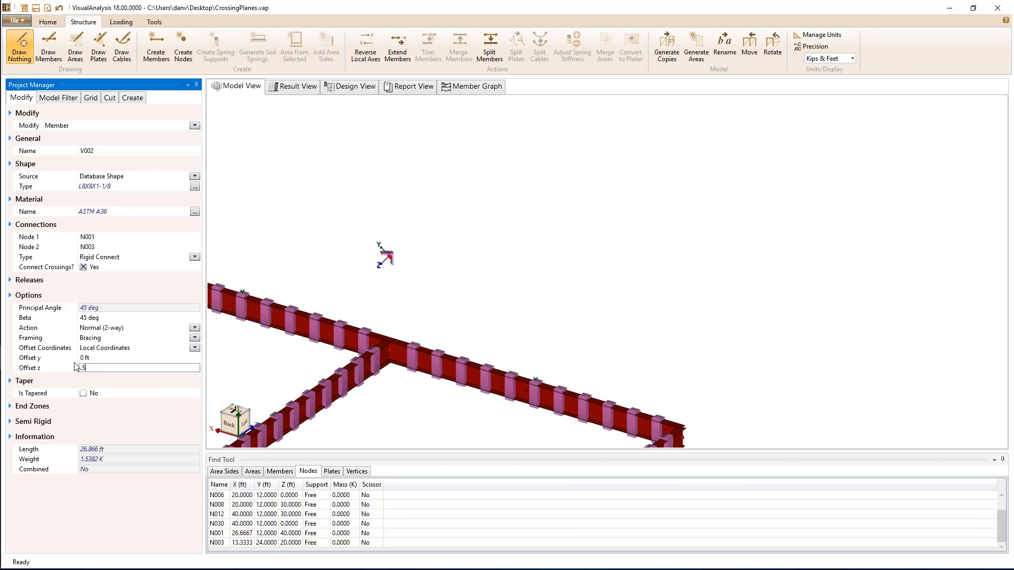
{"action": "type", "text": ".5 ft"}
{"action": "key", "text": "Return"}
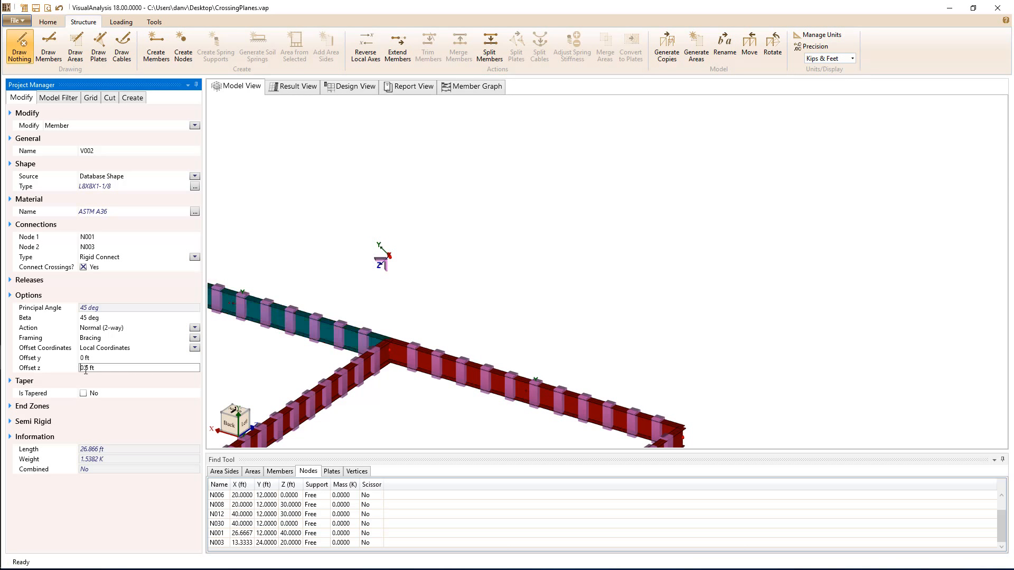
- Reset the angle member's z offset to 0 ft and switch its offset coordinates to Beta Zero Coordinates
{"action": "left_click_drag", "start_coordinate": [88, 368], "coordinate": [73, 371]}
{"action": "left_click", "coordinate": [143, 349]}
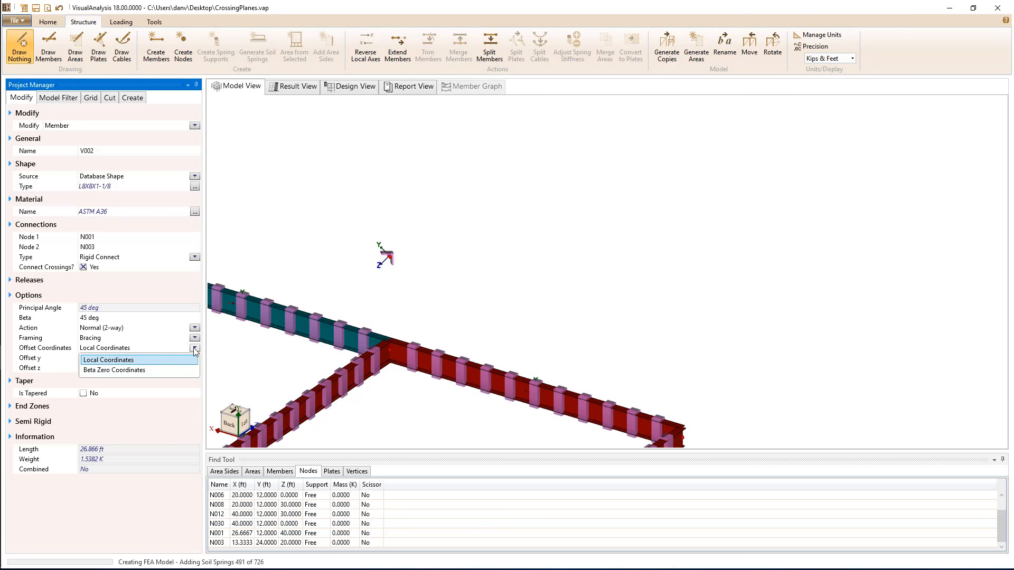
{"action": "left_click", "coordinate": [123, 371]}
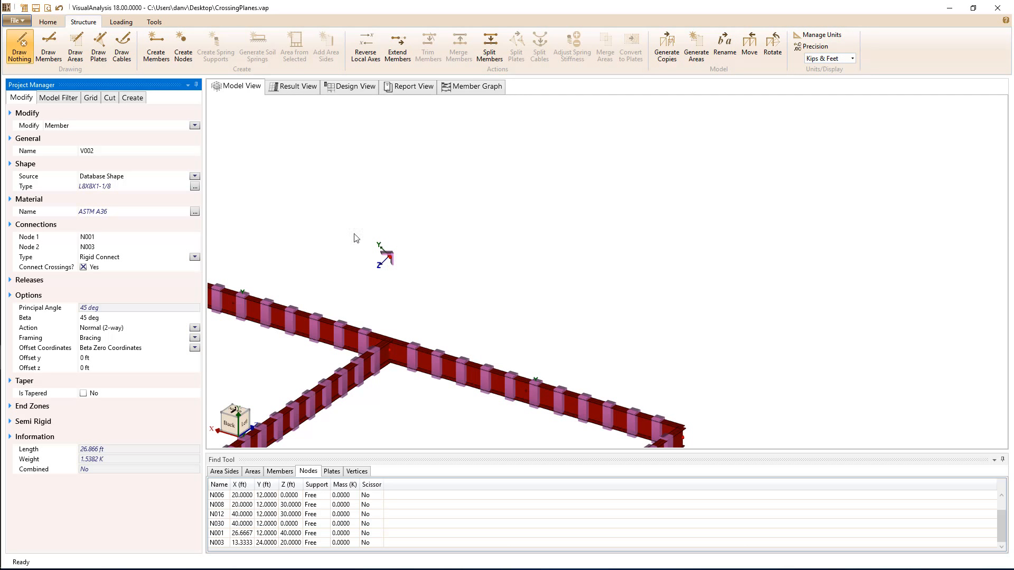
- Set the diagonal angle member's y offset to 0.5 ft and clear the selection
{"action": "left_click", "coordinate": [86, 358]}
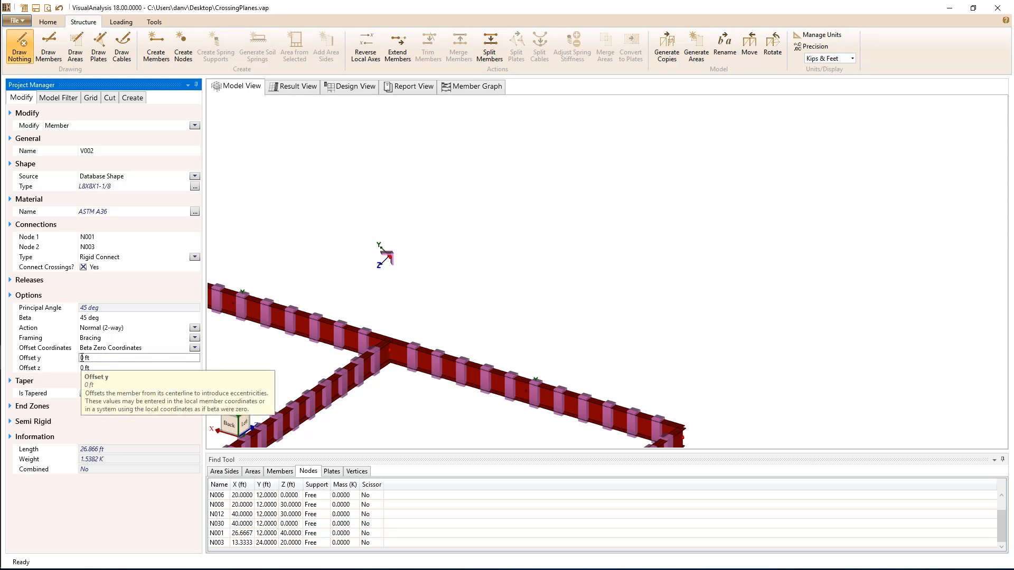
{"action": "double_click", "coordinate": [83, 357]}
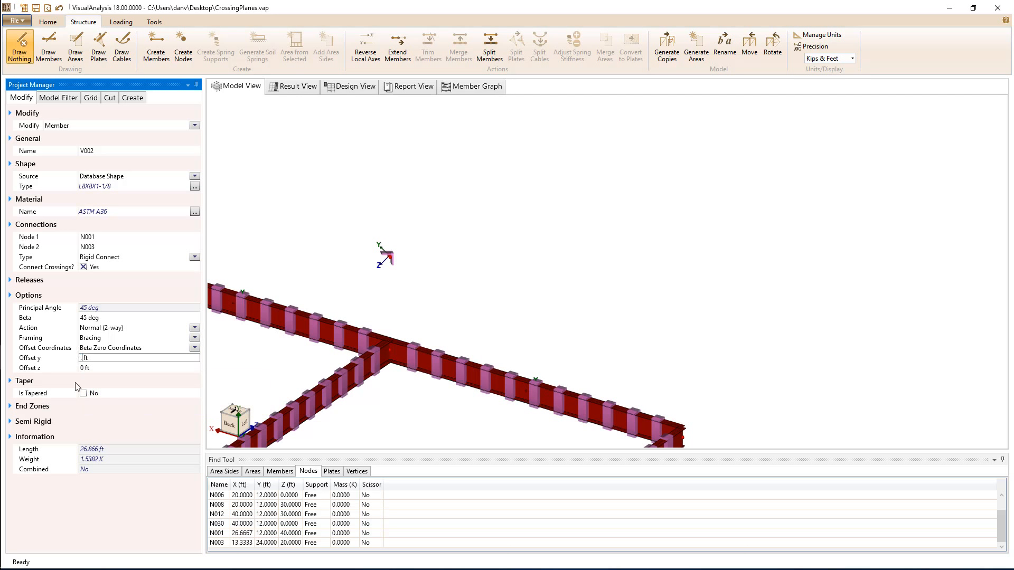
{"action": "type", "text": ".5"}
{"action": "left_click", "coordinate": [329, 257]}
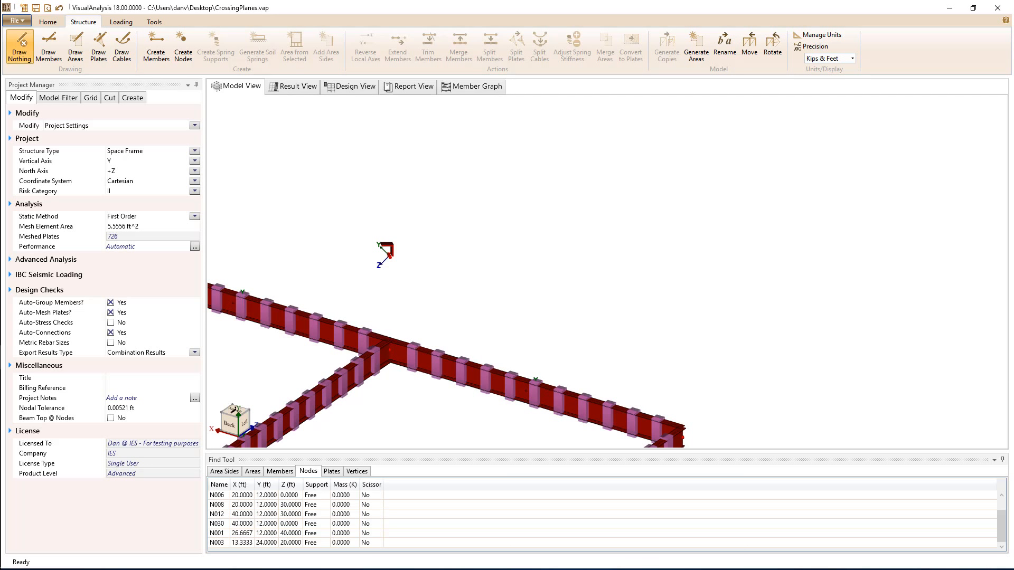
- Examine the offset diagonal angle member obliquely, along its length and at its end nodes
{"action": "middle_click_drag", "start_coordinate": [457, 278], "coordinate": [637, 100]}
{"action": "scroll", "coordinate": [610, 354], "scroll_direction": "up", "scroll_amount": 3}
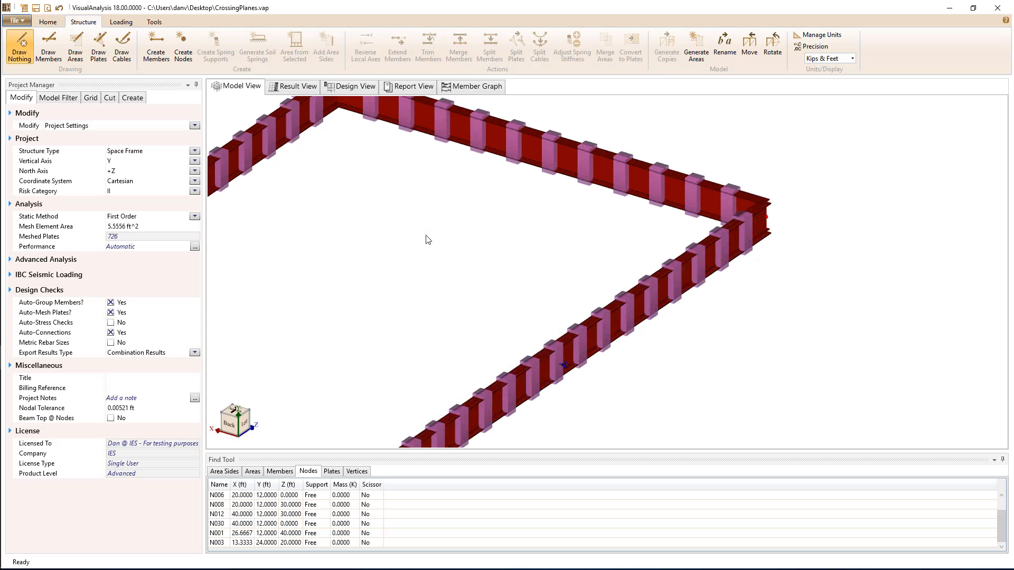
{"action": "scroll", "coordinate": [429, 301], "scroll_direction": "down", "scroll_amount": 10}
{"action": "middle_click_drag", "start_coordinate": [503, 197], "coordinate": [461, 186]}
{"action": "scroll", "coordinate": [462, 186], "scroll_direction": "up", "scroll_amount": 6}
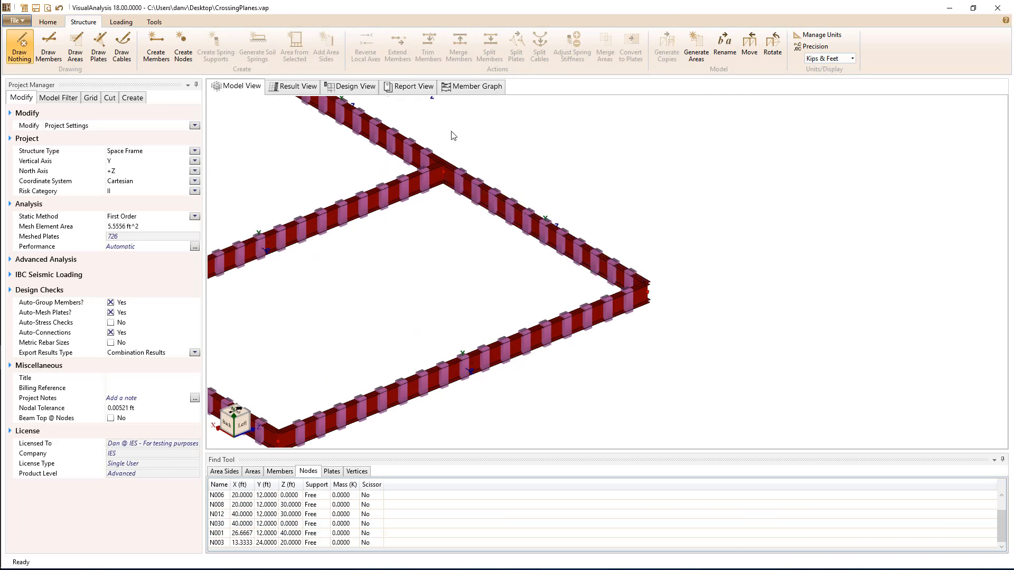
{"action": "middle_click_drag", "start_coordinate": [674, 394], "coordinate": [775, 319]}
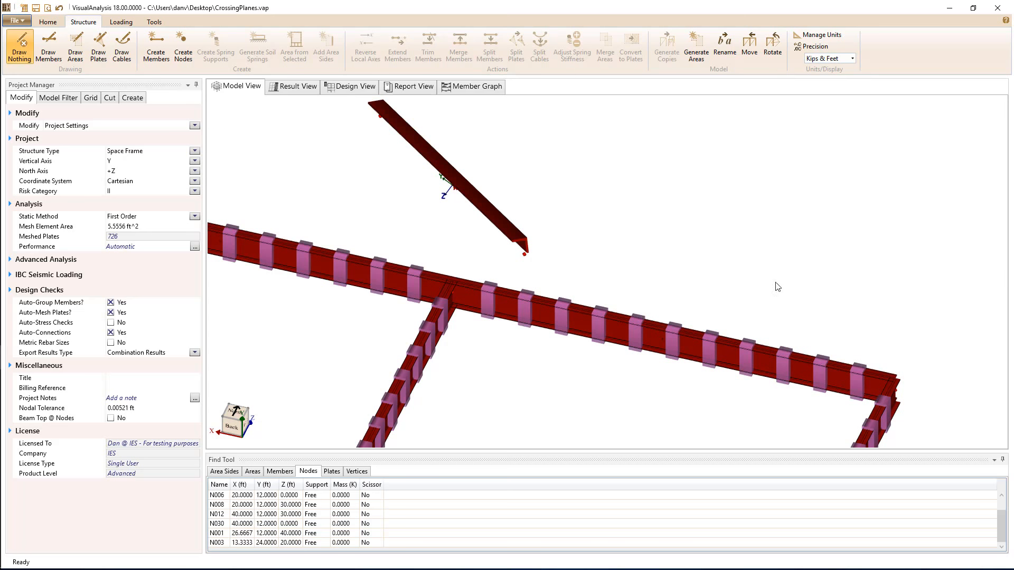
- Open the recent project SpaceFramevap.vap
{"action": "left_click", "coordinate": [22, 23]}
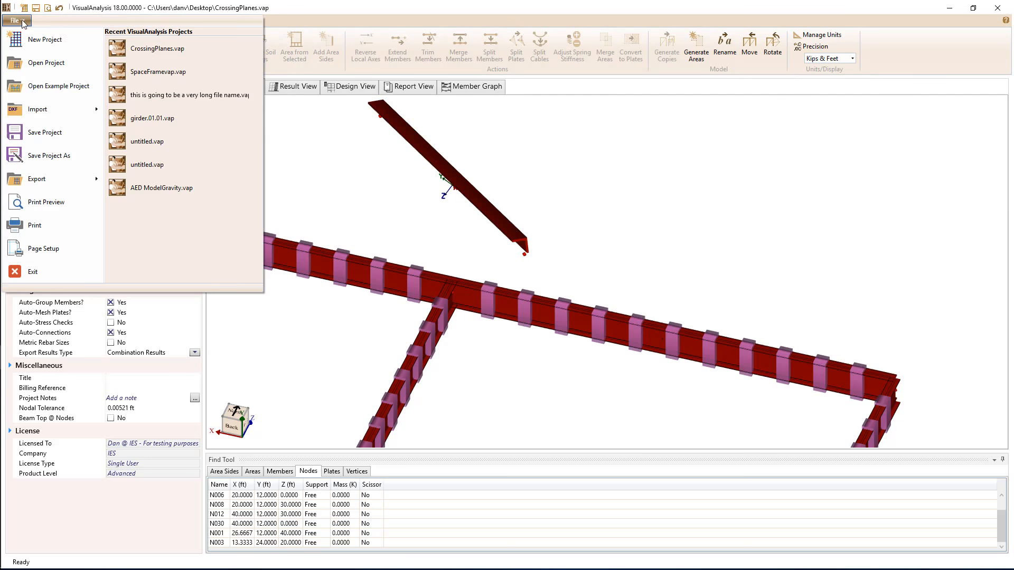
{"action": "left_click", "coordinate": [157, 72]}
{"action": "left_click", "coordinate": [528, 329]}
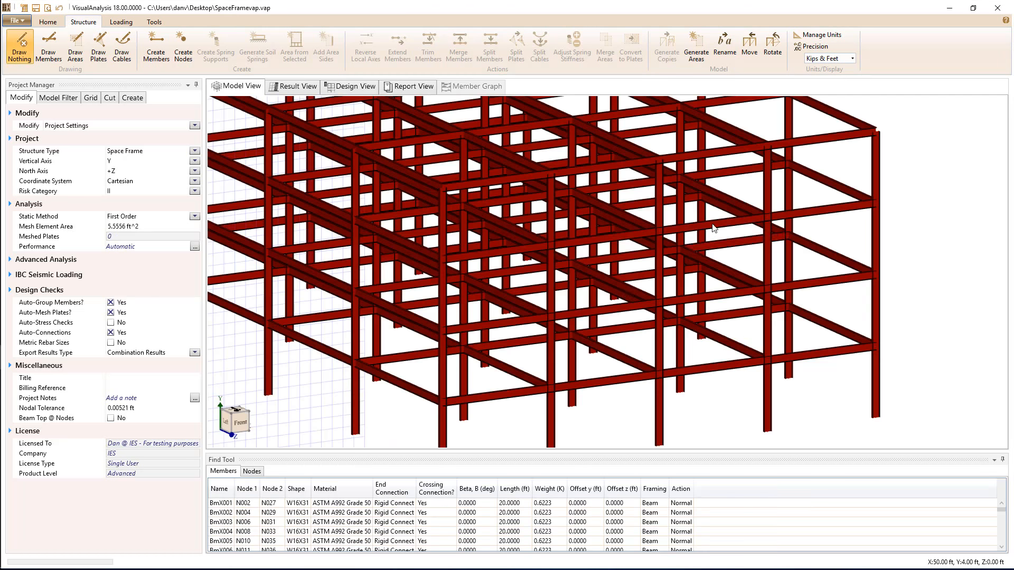
- Cycle the selection through the node, column and beams meeting at the front corner joint on the 24 ft level
{"action": "left_click", "coordinate": [443, 333]}
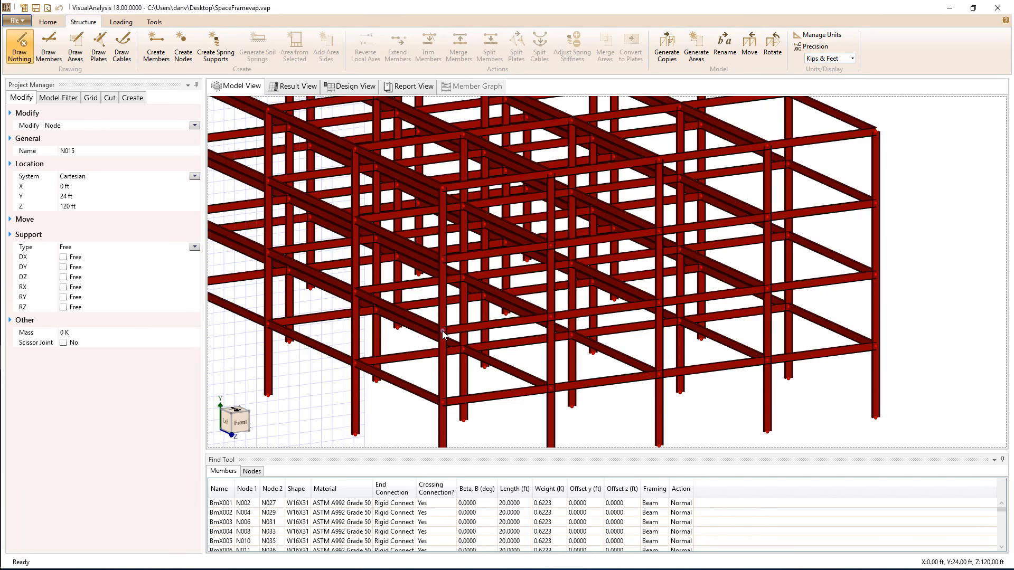
{"action": "left_click", "coordinate": [443, 331]}
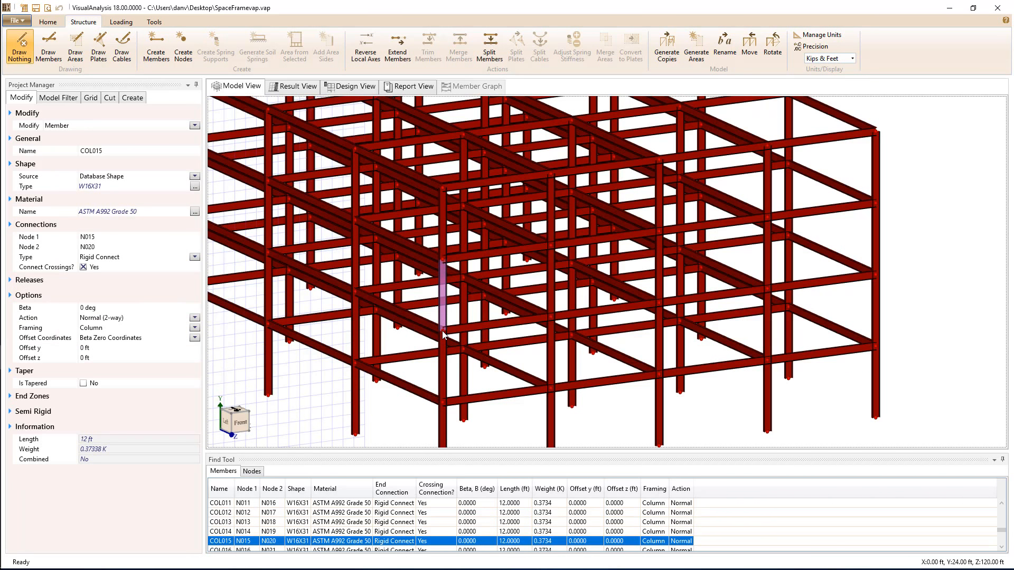
{"action": "left_click", "coordinate": [443, 332]}
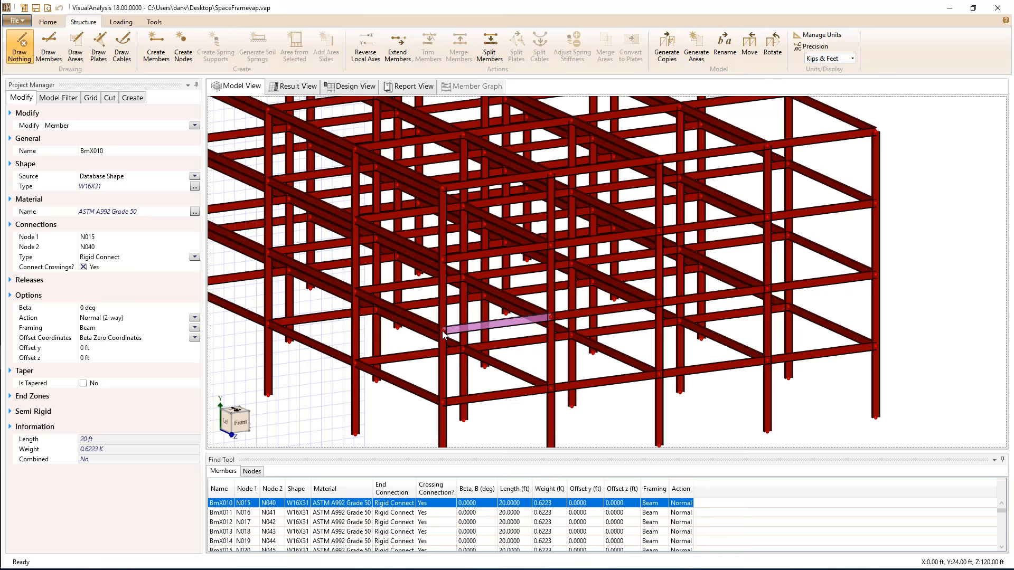
{"action": "left_click", "coordinate": [443, 333]}
{"action": "left_click", "coordinate": [443, 332]}
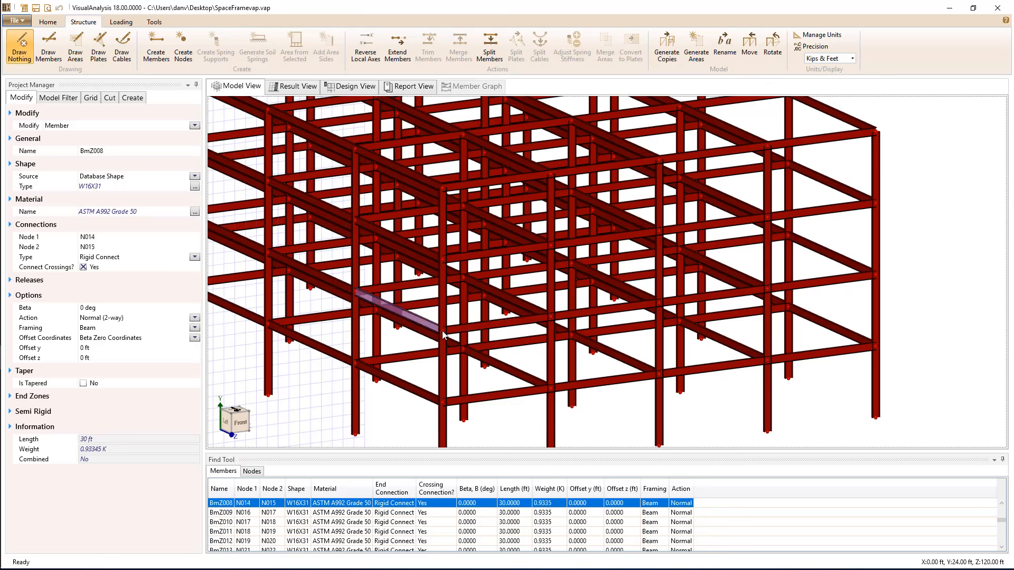
- Select front corner node N010 on the 12 ft level and review its coordinate system options, keeping Cartesian
{"action": "left_click", "coordinate": [443, 332]}
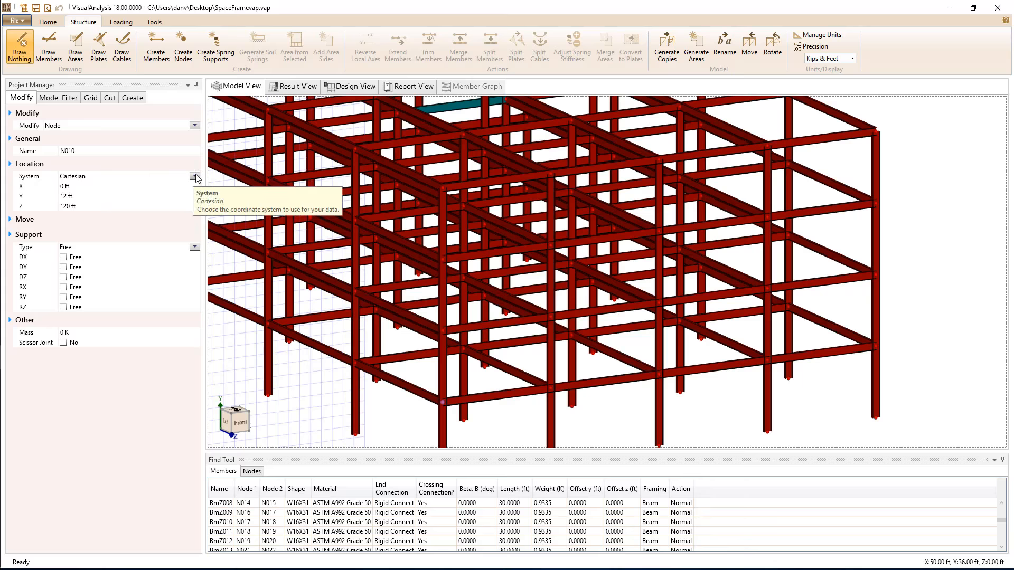
{"action": "left_click", "coordinate": [127, 181]}
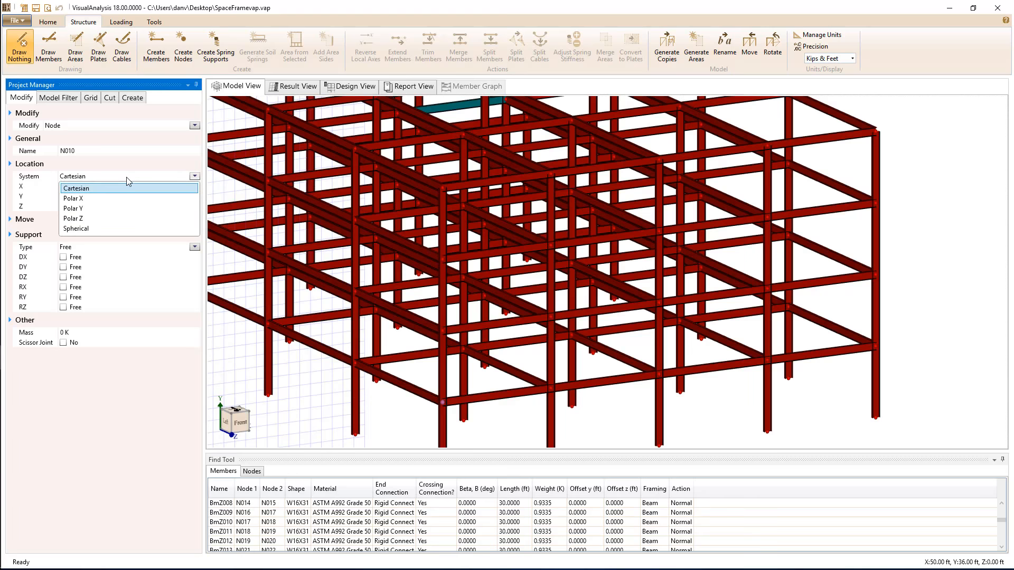
{"action": "left_click", "coordinate": [100, 179]}
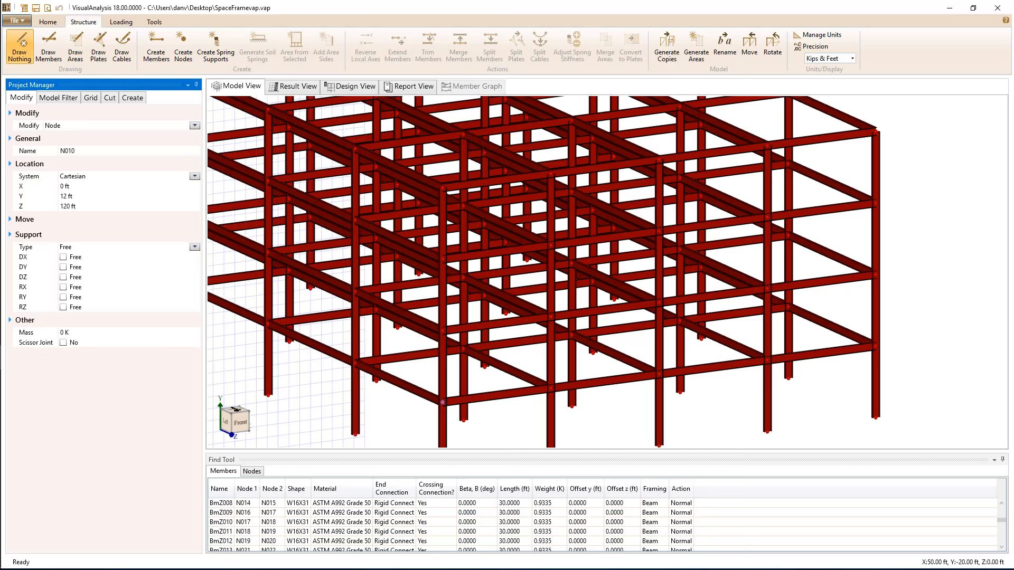
- Make the front end-bay beam BmX070 tapered with the Single Bottom type, and reverse the taper's ends
{"action": "left_click", "coordinate": [855, 280]}
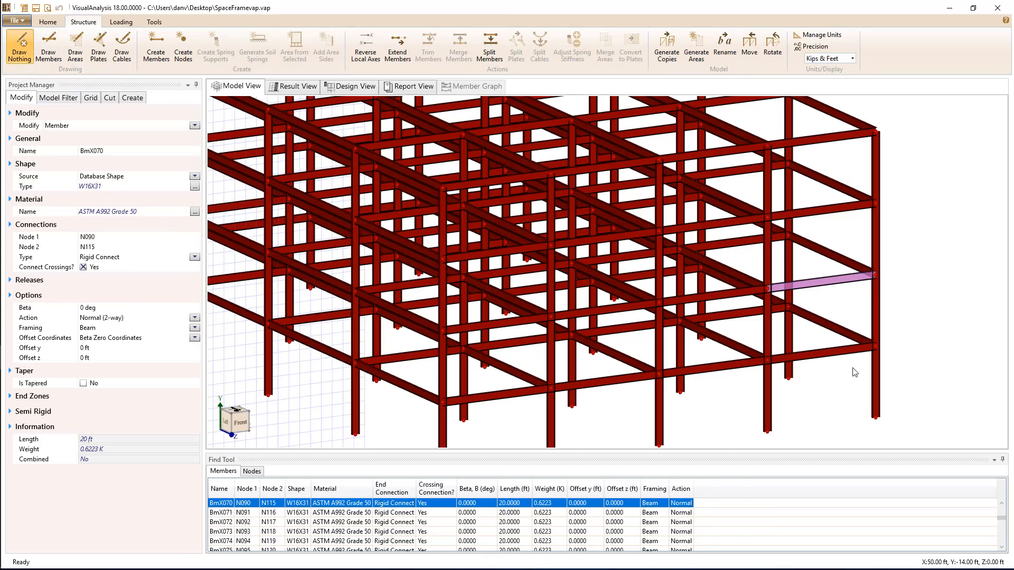
{"action": "scroll", "coordinate": [830, 303], "scroll_direction": "up", "scroll_amount": 4}
{"action": "scroll", "coordinate": [830, 303], "scroll_direction": "up", "scroll_amount": 2}
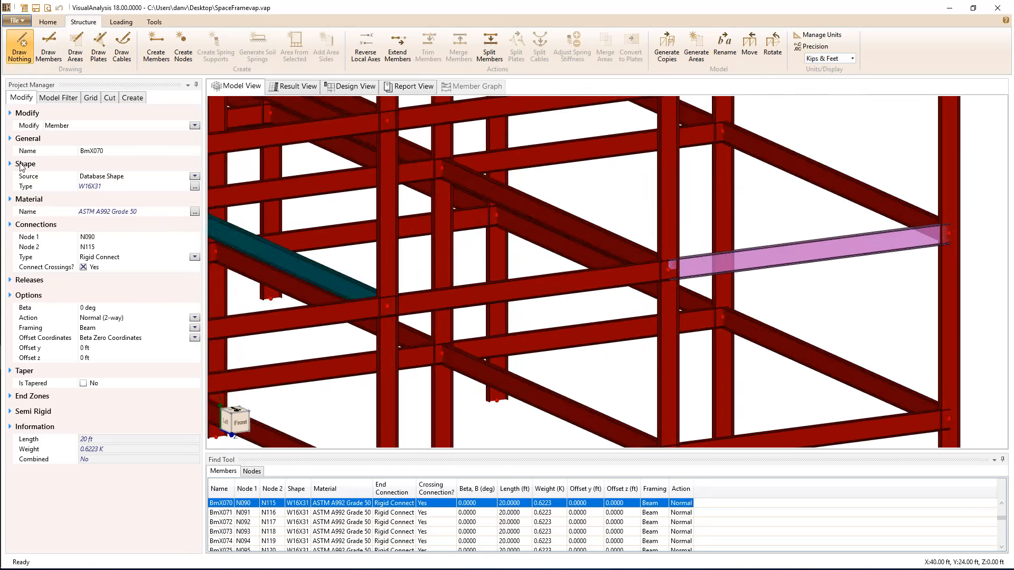
{"action": "left_click", "coordinate": [83, 382]}
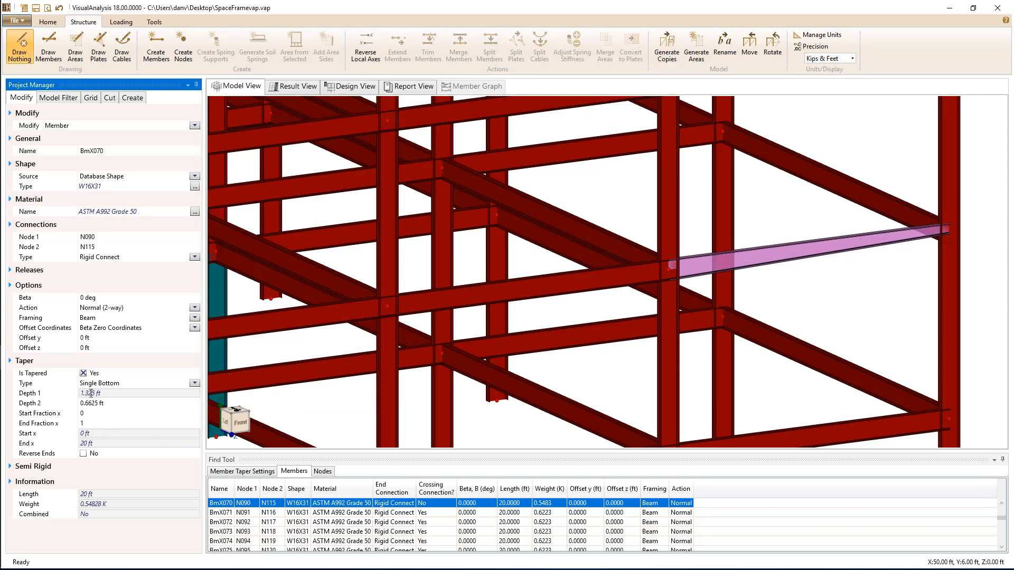
{"action": "left_click", "coordinate": [104, 394]}
{"action": "left_click", "coordinate": [83, 453]}
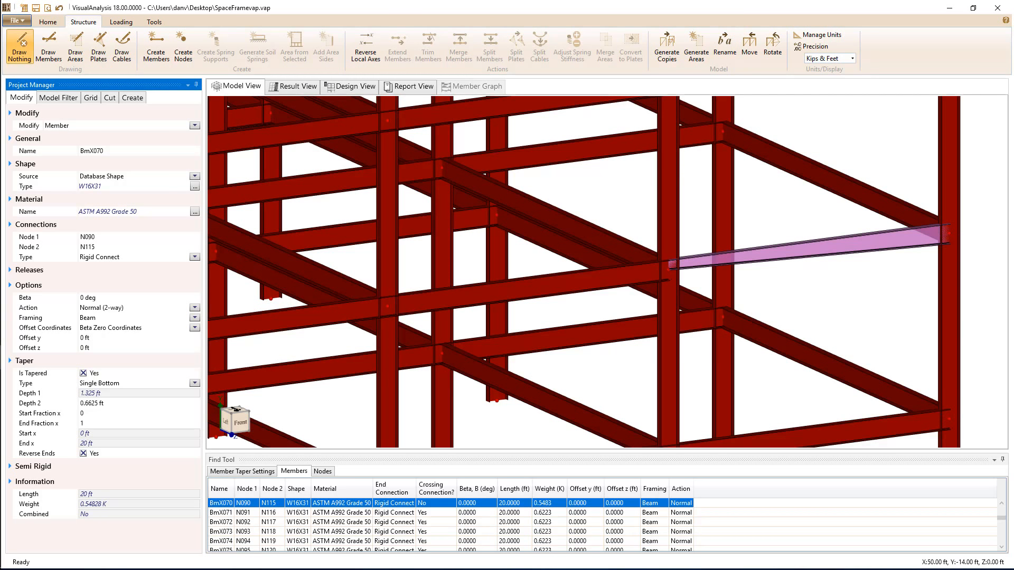
{"action": "left_click", "coordinate": [878, 289]}
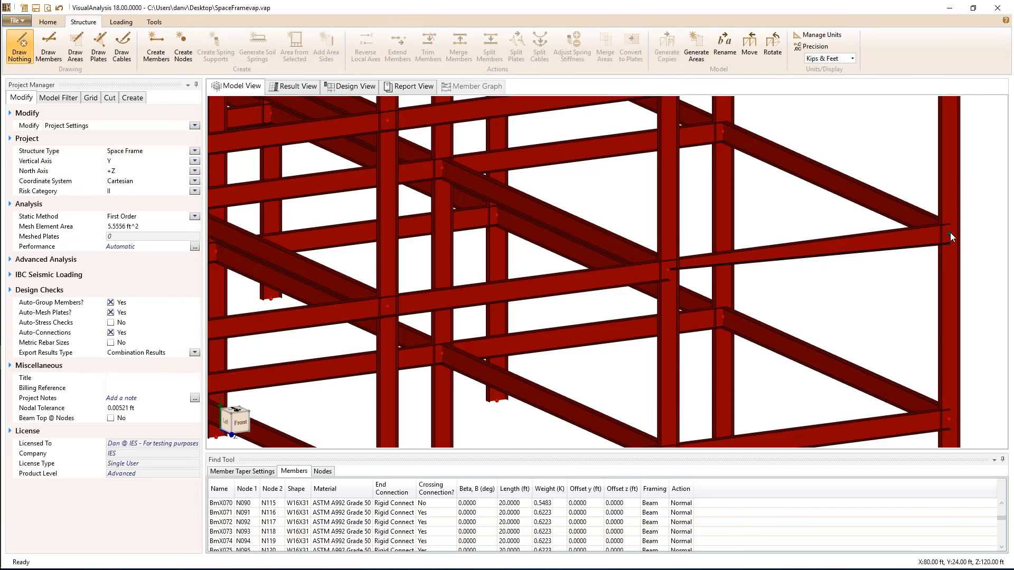
- Add a sticky note with the placeholder text to node N115 and move it into the open bay above the tapered beam
{"action": "left_click", "coordinate": [949, 233]}
{"action": "right_click", "coordinate": [949, 233]}
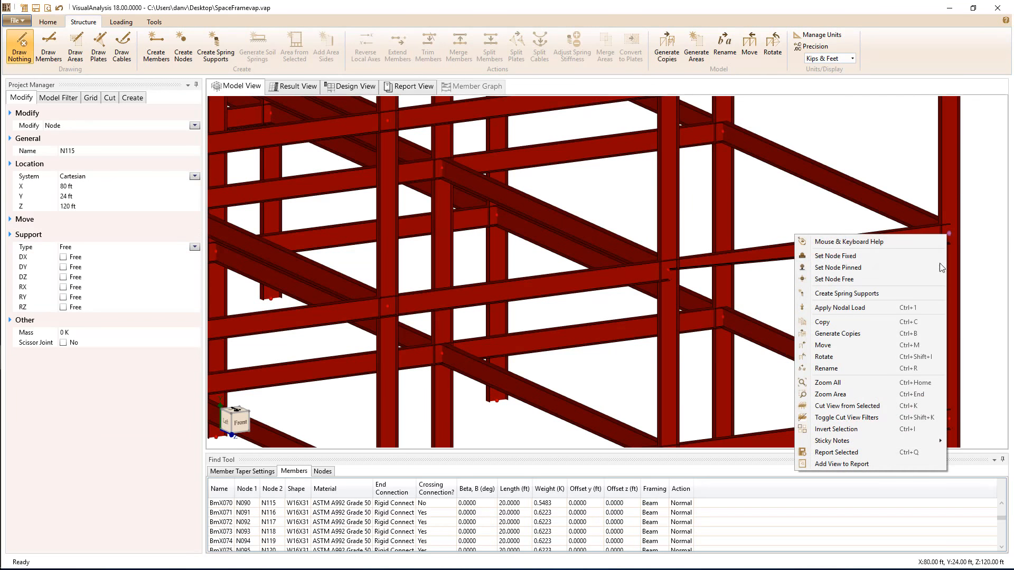
{"action": "mouse_move", "coordinate": [898, 441]}
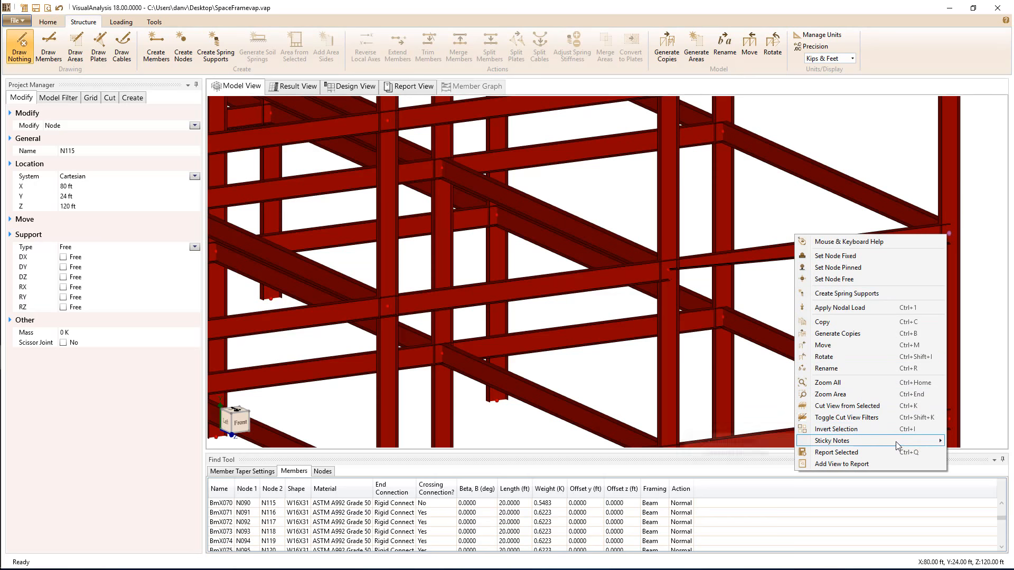
{"action": "left_click", "coordinate": [755, 452]}
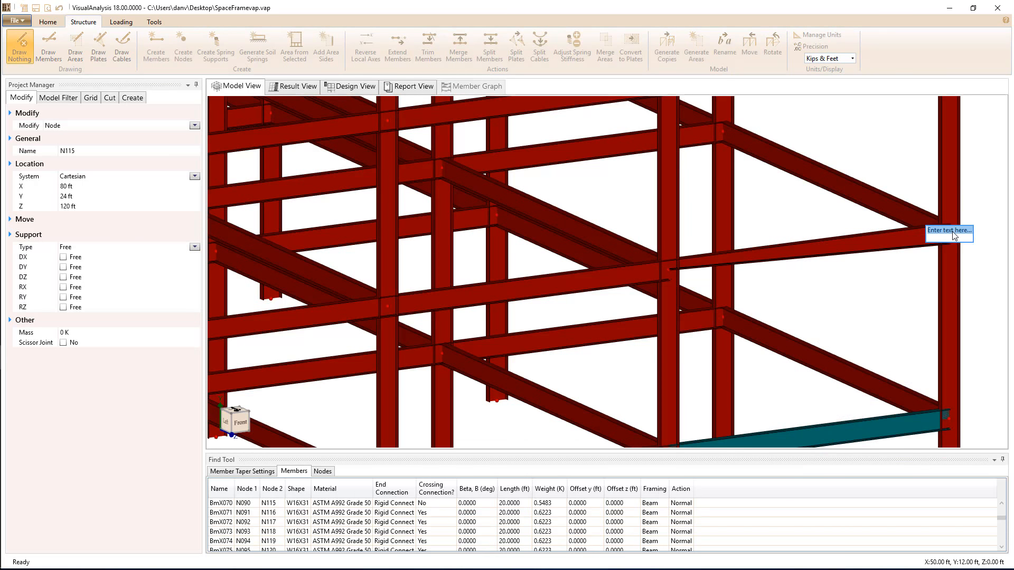
{"action": "left_click", "coordinate": [895, 147]}
{"action": "left_click_drag", "start_coordinate": [970, 236], "coordinate": [892, 179]}
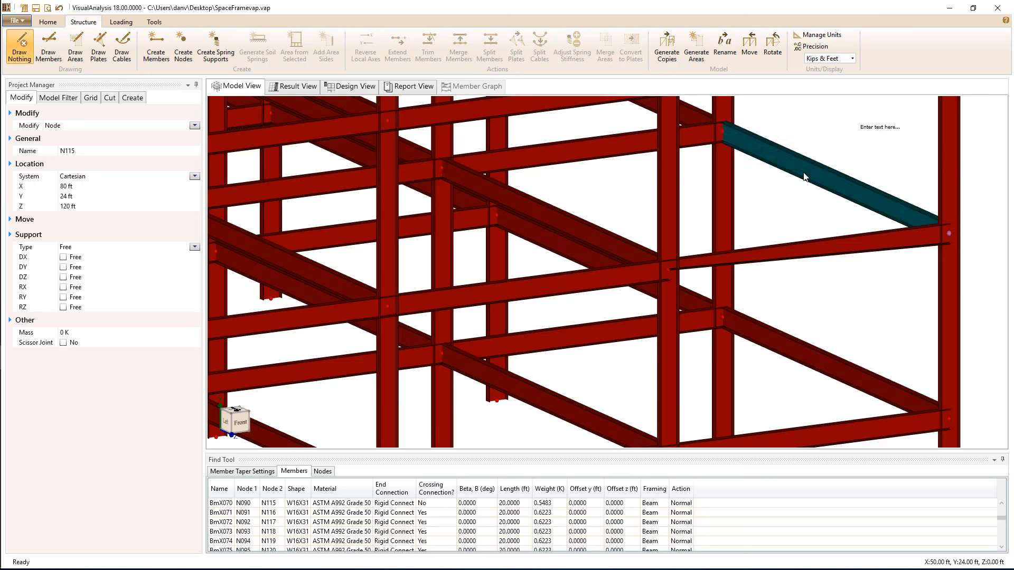
- Turn off the display of sticky notes in the model view
{"action": "left_click", "coordinate": [74, 97]}
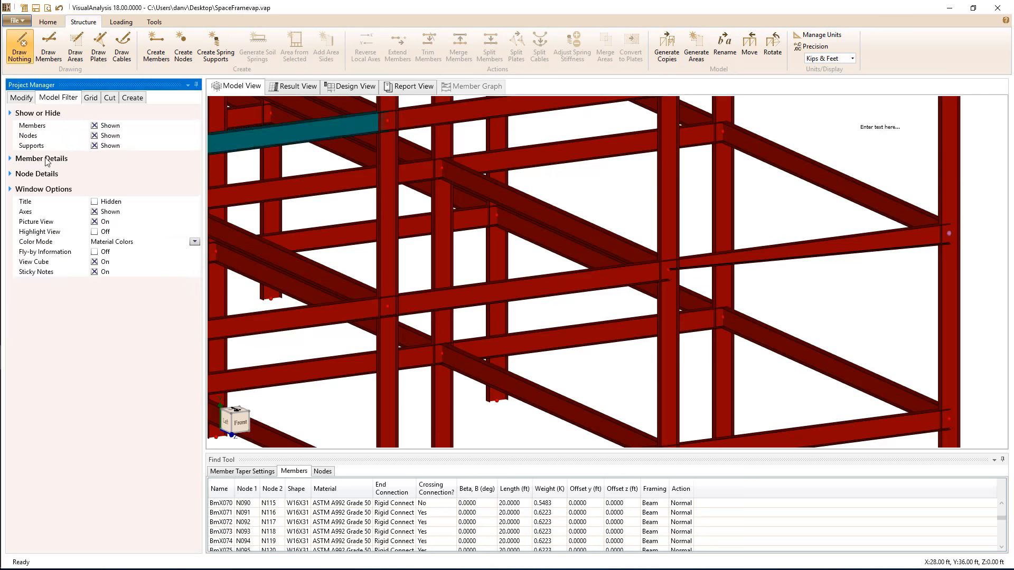
{"action": "left_click", "coordinate": [95, 272]}
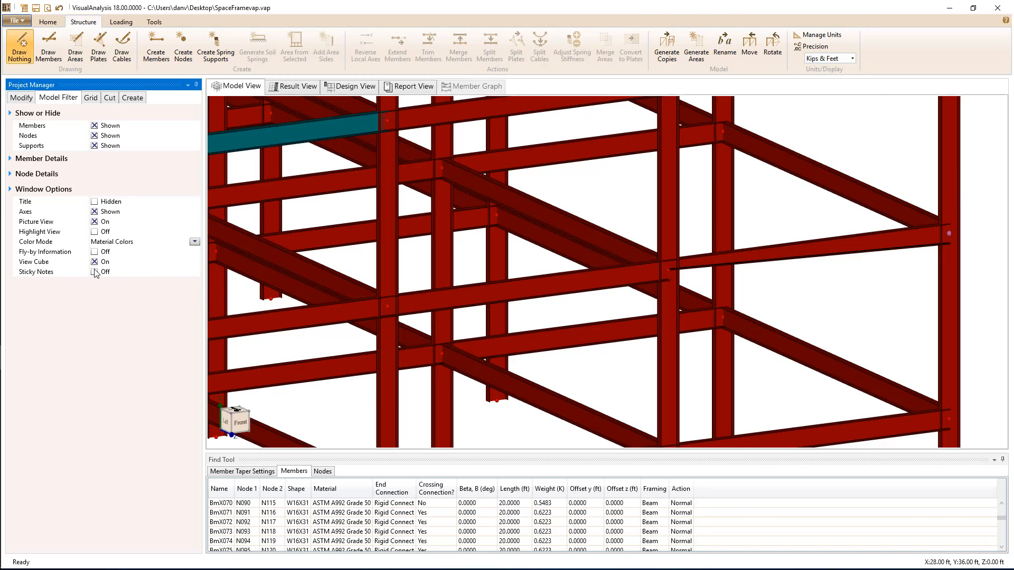